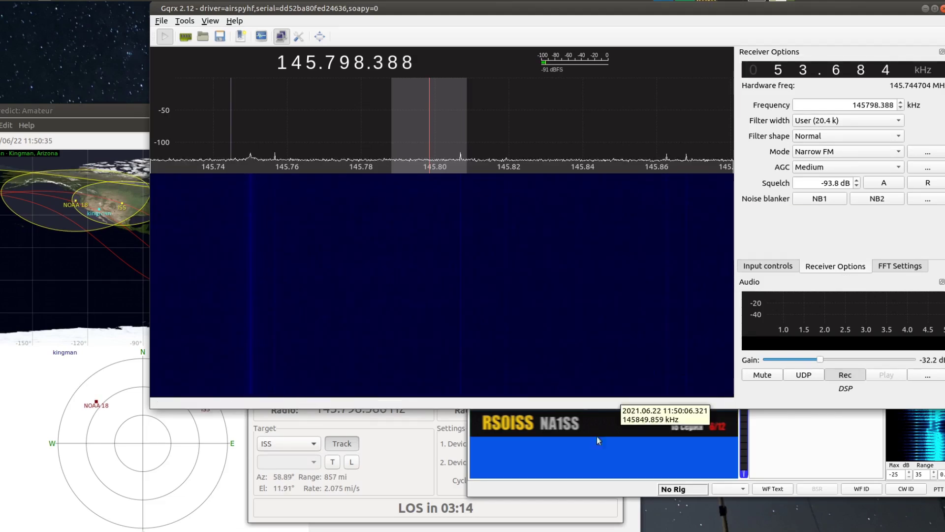
Step: Raise the QSSTV window with the RSOISS image and position it beside the Gqrx waterfall
{"action": "left_click", "coordinate": [599, 490]}
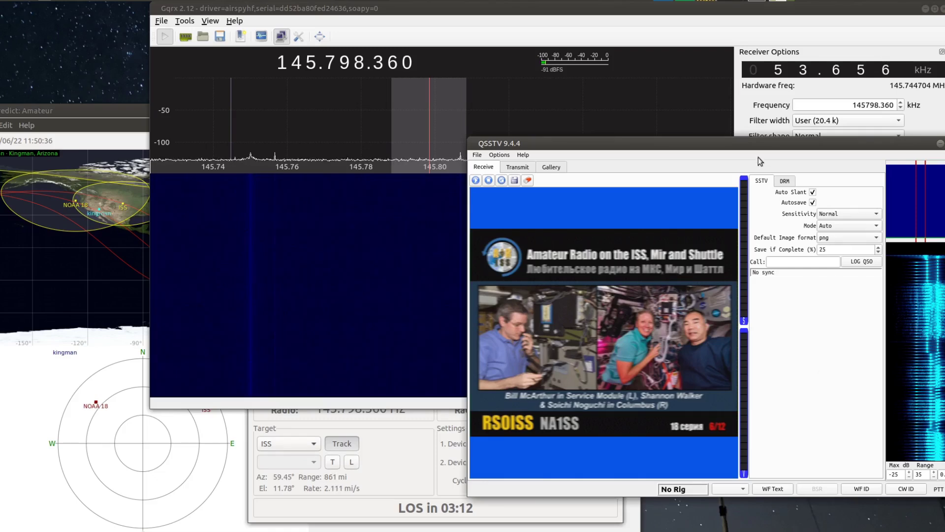
{"action": "left_click_drag", "start_coordinate": [762, 144], "coordinate": [682, 133]}
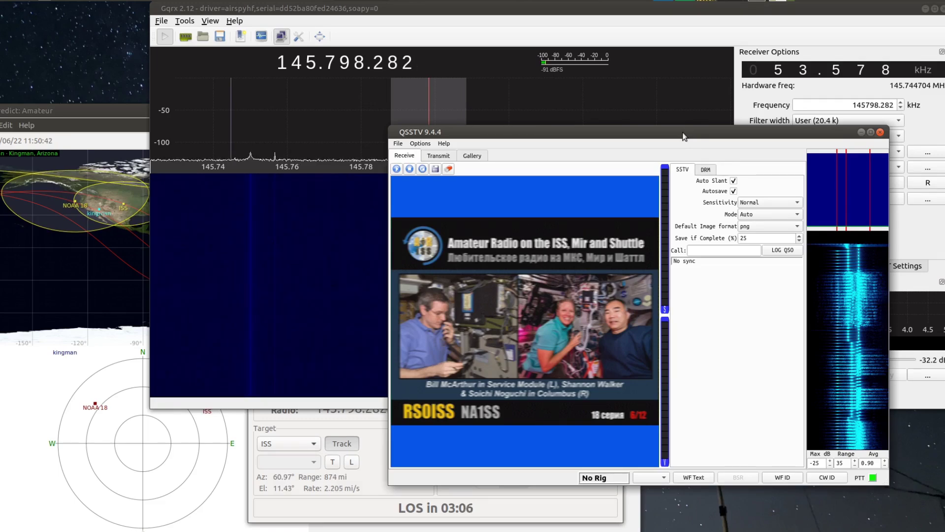
{"action": "left_click_drag", "start_coordinate": [674, 138], "coordinate": [779, 143]}
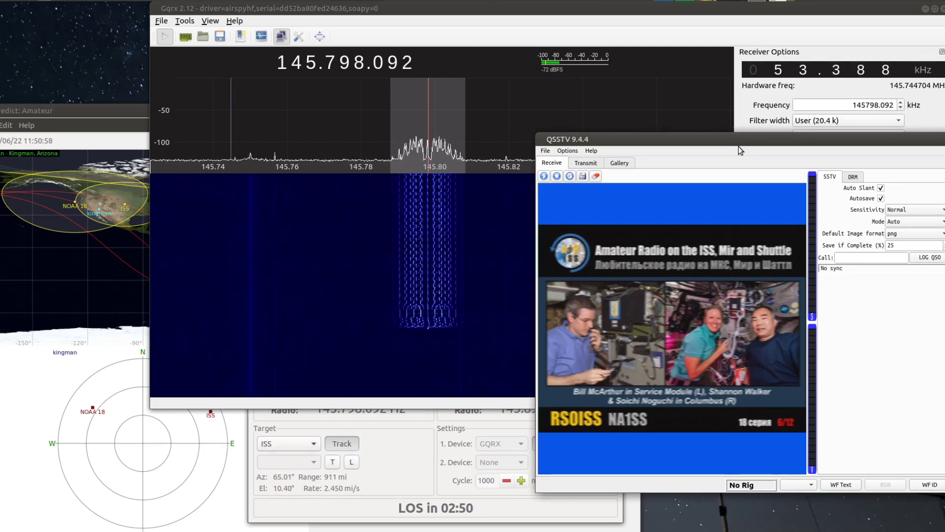
Step: Move QSSTV aside and turn the Gqrx audio gain down to -46.9 dB
{"action": "left_click_drag", "start_coordinate": [739, 146], "coordinate": [834, 415]}
{"action": "left_click_drag", "start_coordinate": [820, 361], "coordinate": [854, 367]}
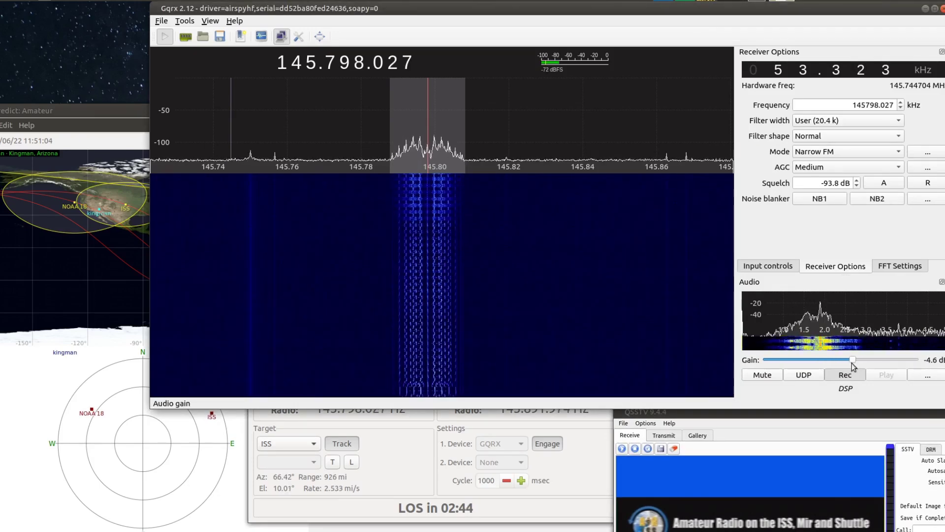
{"action": "left_click_drag", "start_coordinate": [852, 364], "coordinate": [803, 363]}
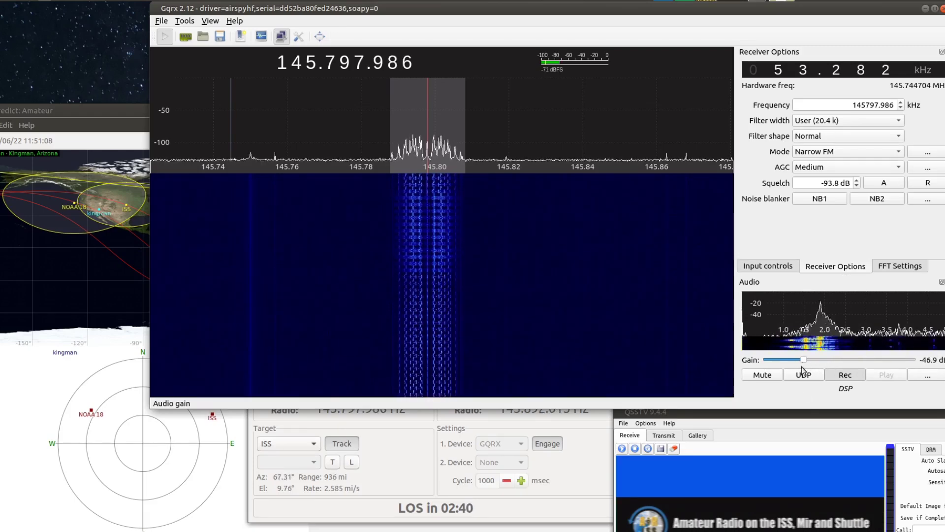
{"action": "left_click_drag", "start_coordinate": [811, 415], "coordinate": [809, 263]}
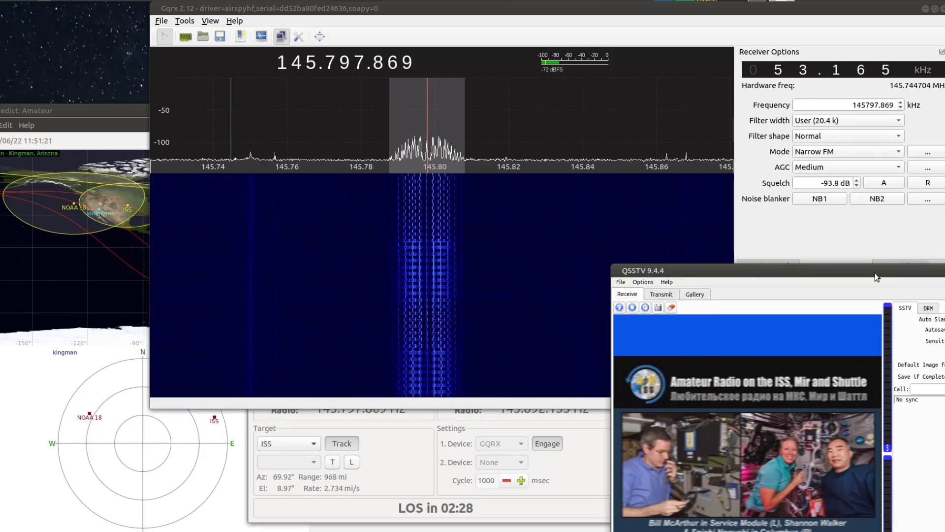
Step: Start recording the ISS SSTV audio in Gqrx, then bring up Gpredict's radio control
{"action": "left_click_drag", "start_coordinate": [875, 273], "coordinate": [697, 129]}
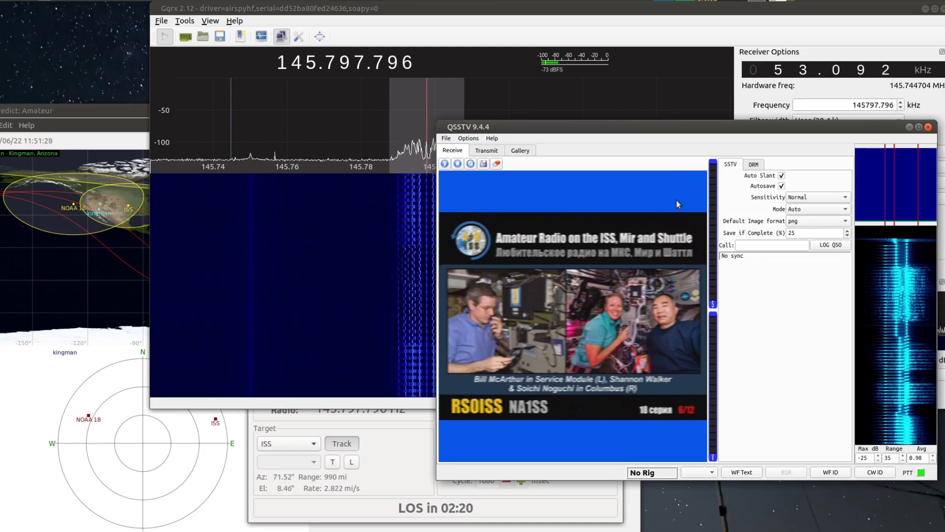
{"action": "left_click_drag", "start_coordinate": [641, 130], "coordinate": [672, 195]}
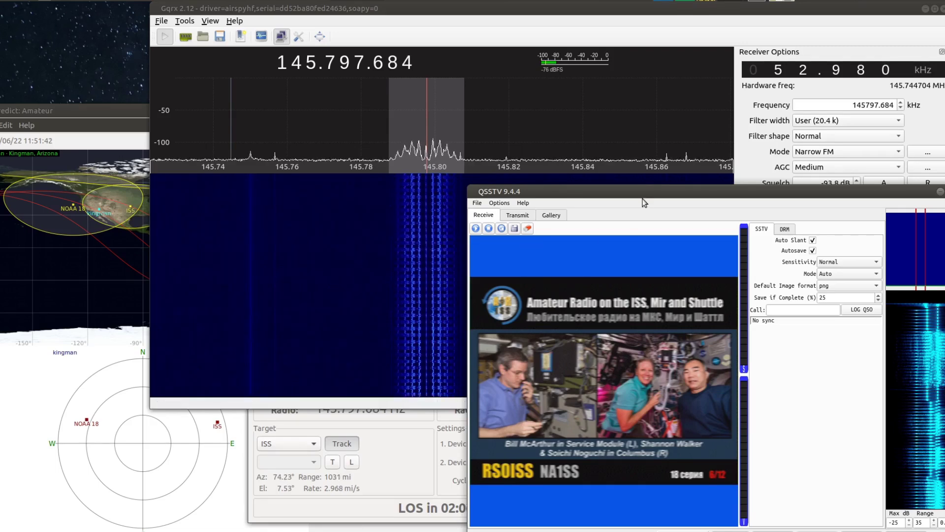
{"action": "left_click_drag", "start_coordinate": [640, 191], "coordinate": [718, 274]}
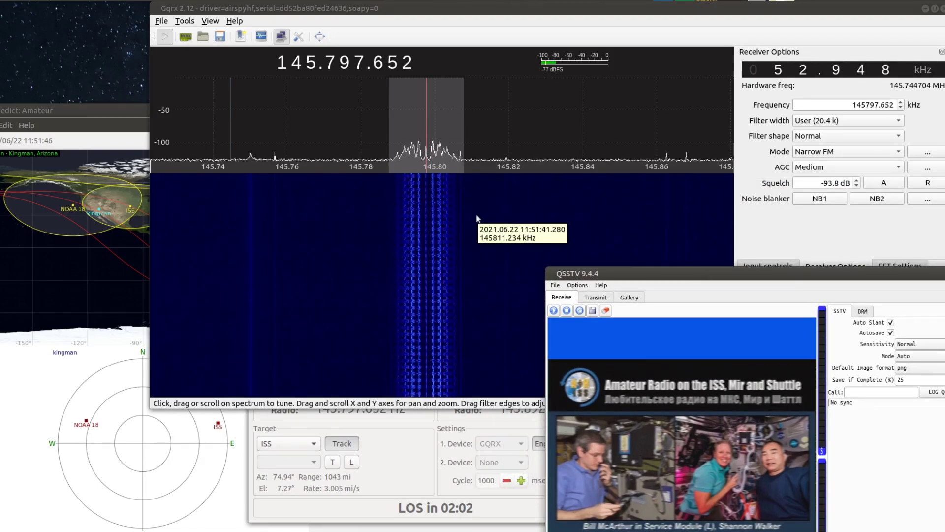
{"action": "left_click", "coordinate": [528, 14]}
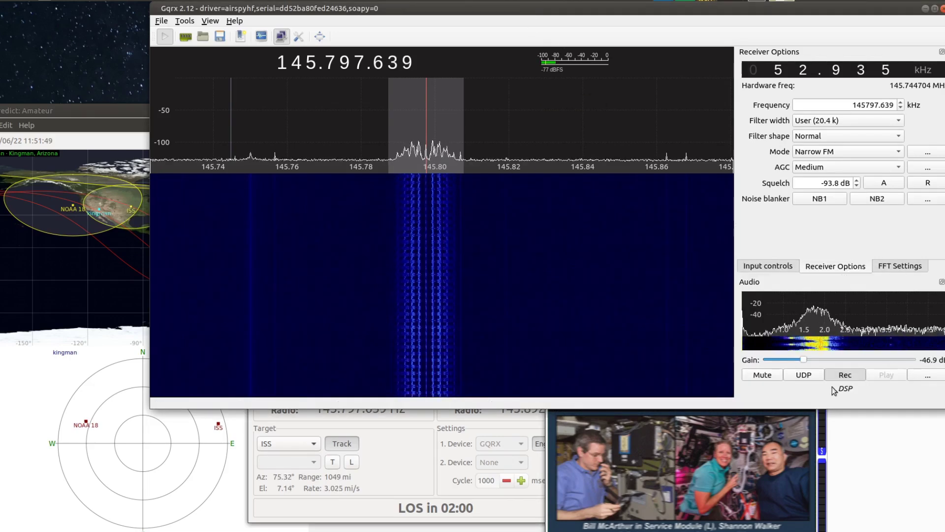
{"action": "left_click", "coordinate": [855, 380]}
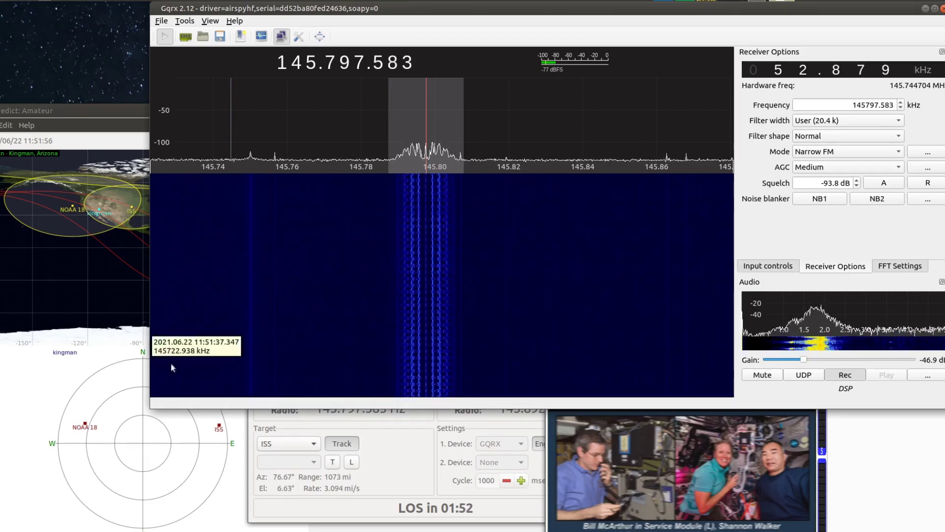
{"action": "left_click", "coordinate": [262, 518]}
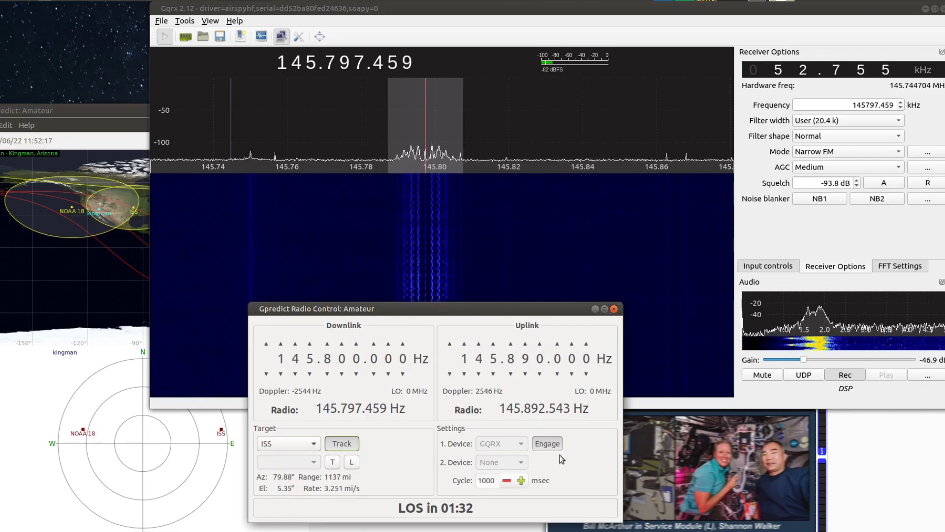
Step: Bring Gqrx back to the front and raise the audio gain to -35.0 dB
{"action": "left_click", "coordinate": [486, 12]}
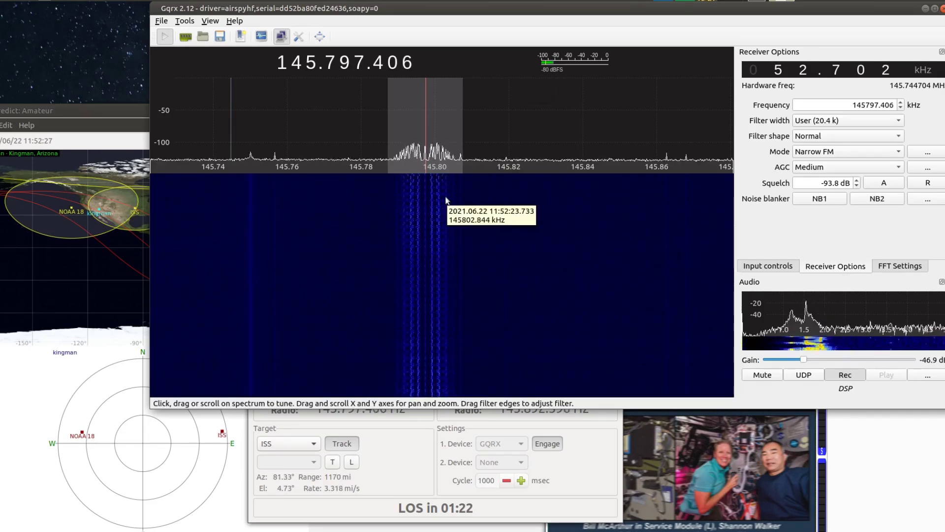
{"action": "left_click_drag", "start_coordinate": [803, 360], "coordinate": [835, 362]}
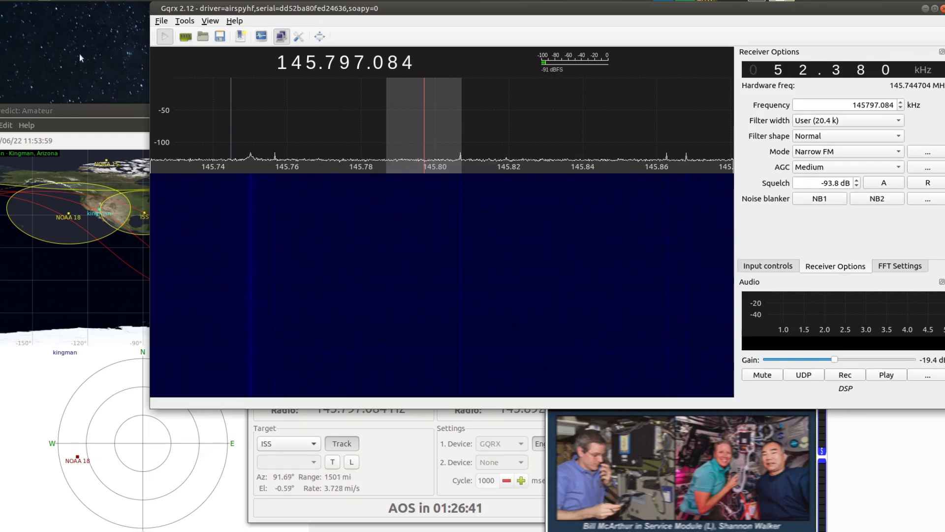
Step: Enlarge the Audacity window and audition the recording from 16.305 s
{"action": "left_click_drag", "start_coordinate": [824, 473], "coordinate": [834, 469]}
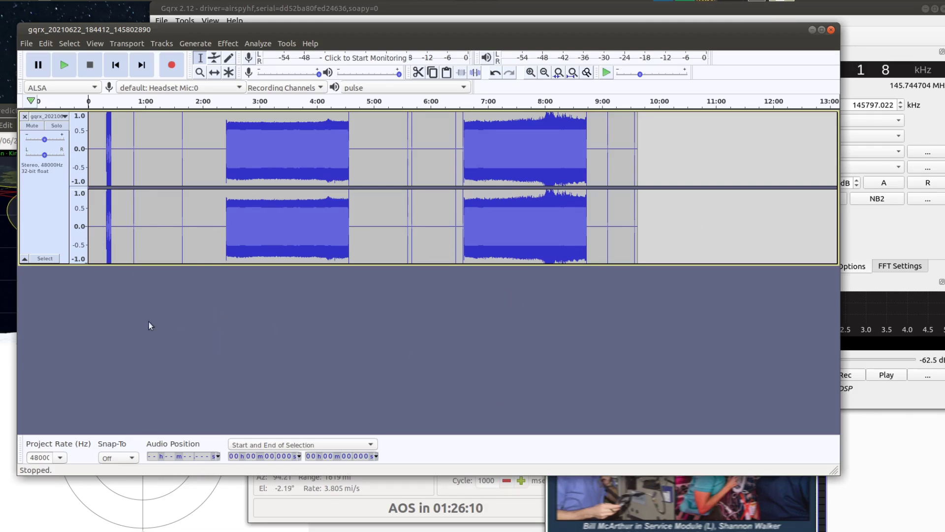
{"action": "left_click", "coordinate": [104, 218]}
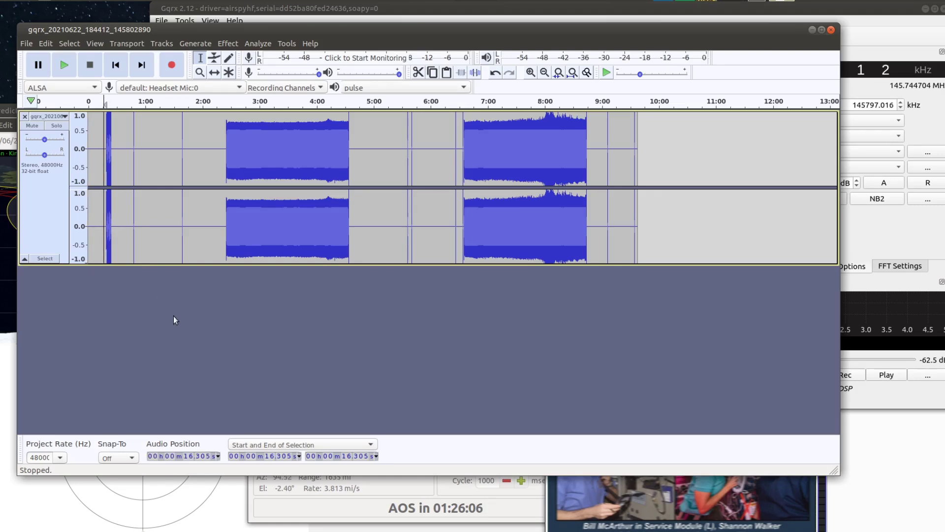
{"action": "key", "text": "space"}
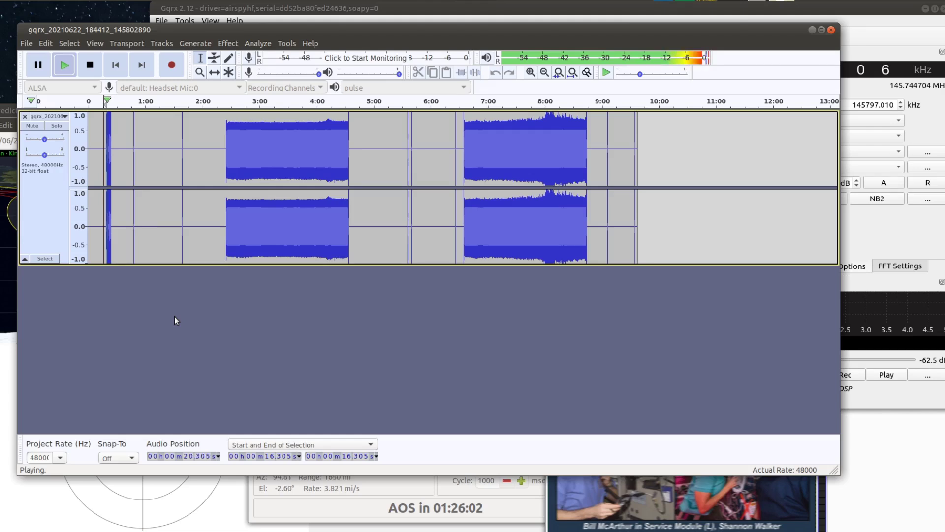
{"action": "key", "text": "space"}
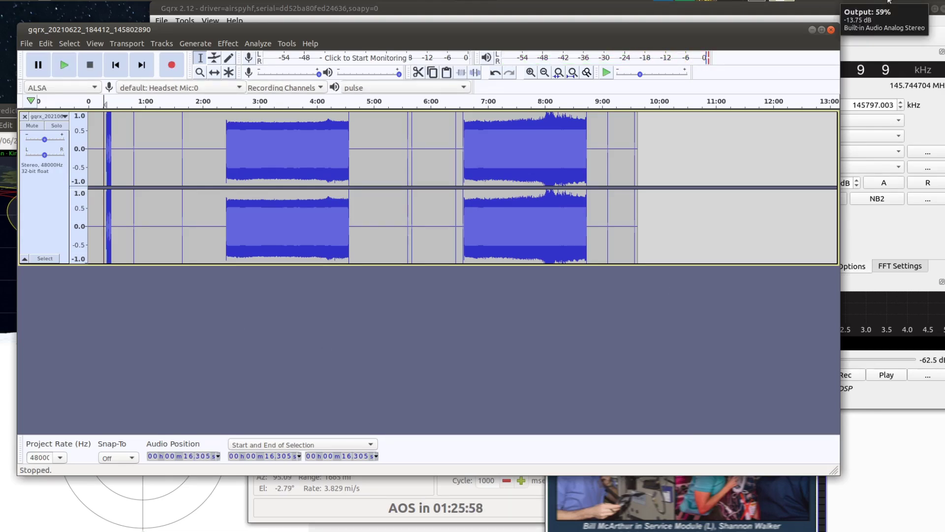
{"action": "key", "text": "space"}
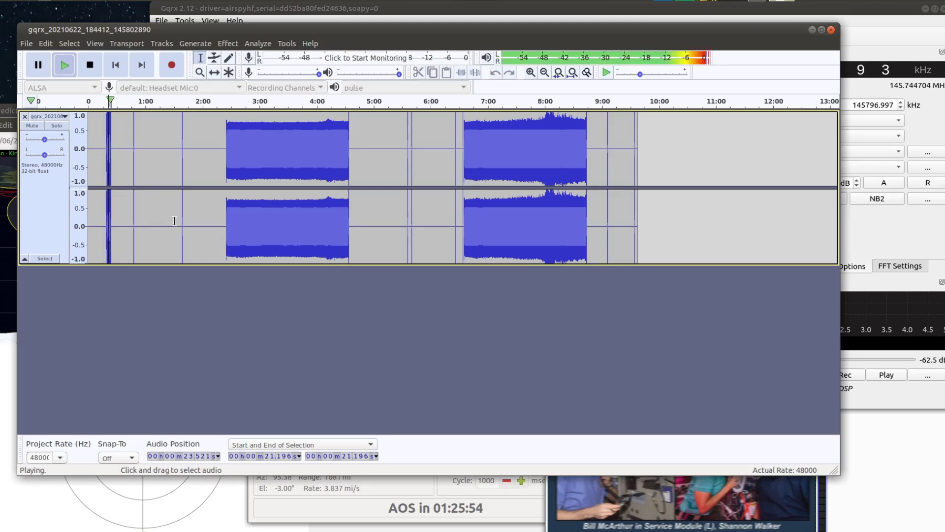
{"action": "key", "text": "space"}
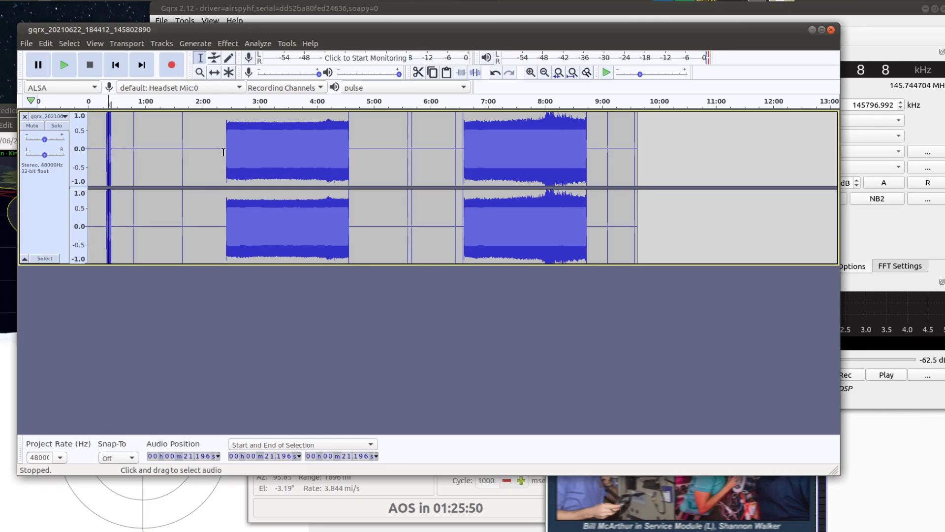
Step: Select and copy the first burst (2:22.395–4:38.268), then create a new empty project
{"action": "left_click_drag", "start_coordinate": [224, 152], "coordinate": [352, 160]}
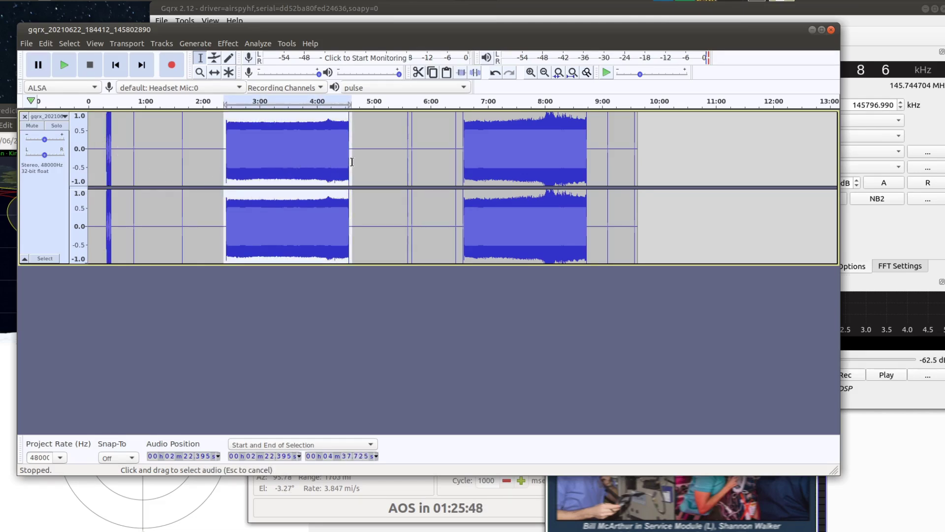
{"action": "key", "text": "space"}
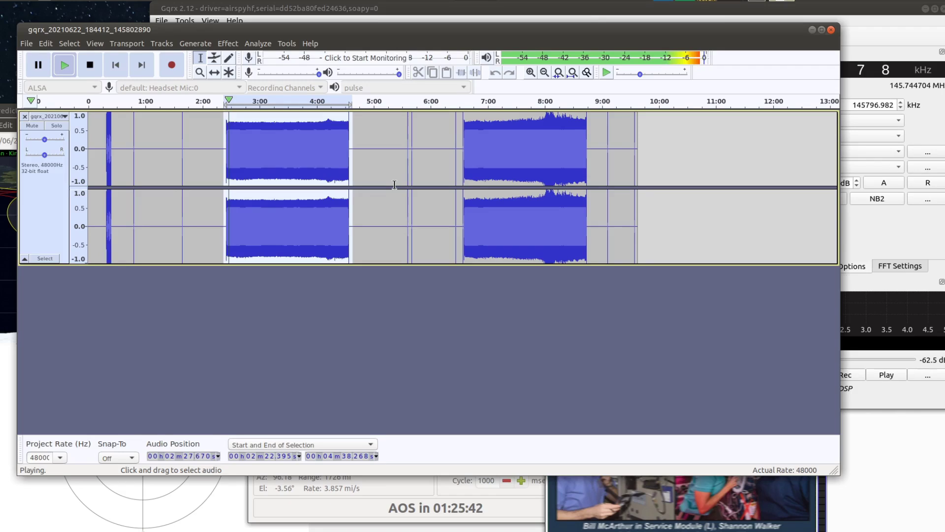
{"action": "key", "text": "space"}
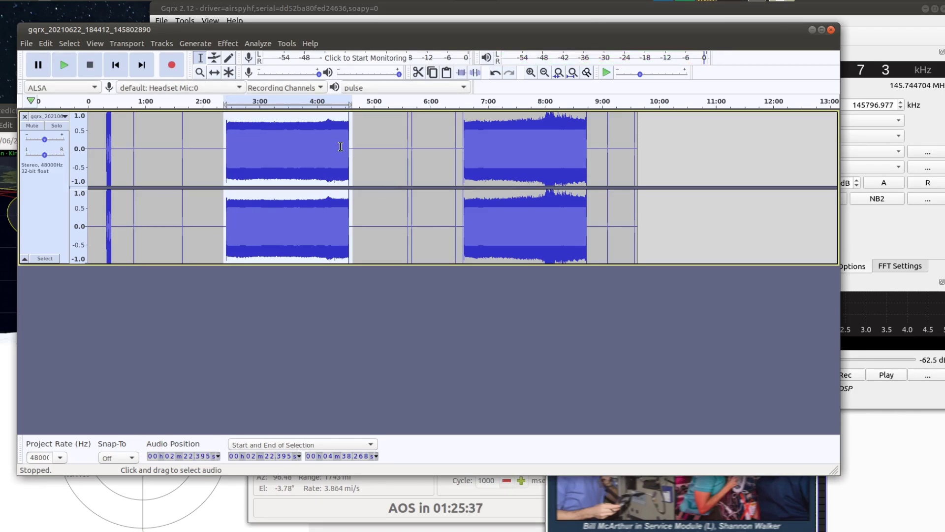
{"action": "left_click", "coordinate": [46, 43]}
{"action": "left_click", "coordinate": [56, 109]}
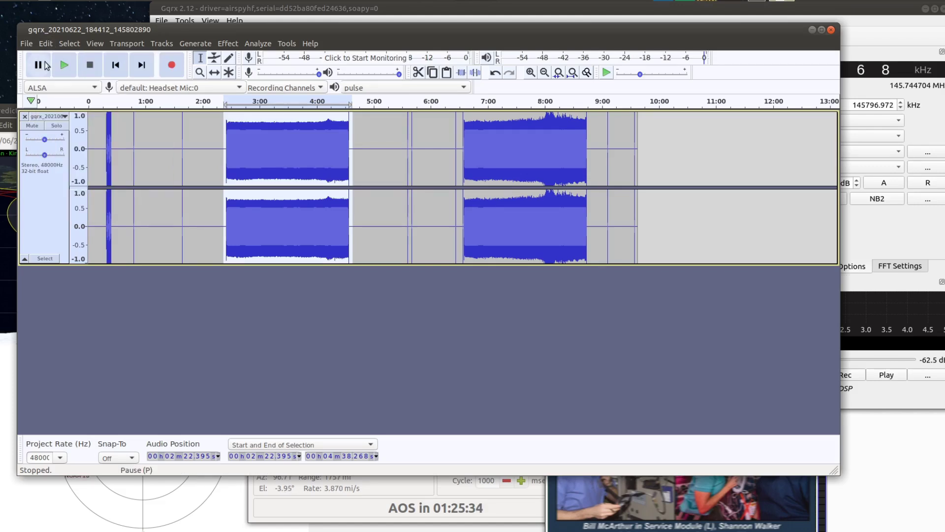
{"action": "left_click", "coordinate": [27, 47]}
{"action": "left_click", "coordinate": [32, 57]}
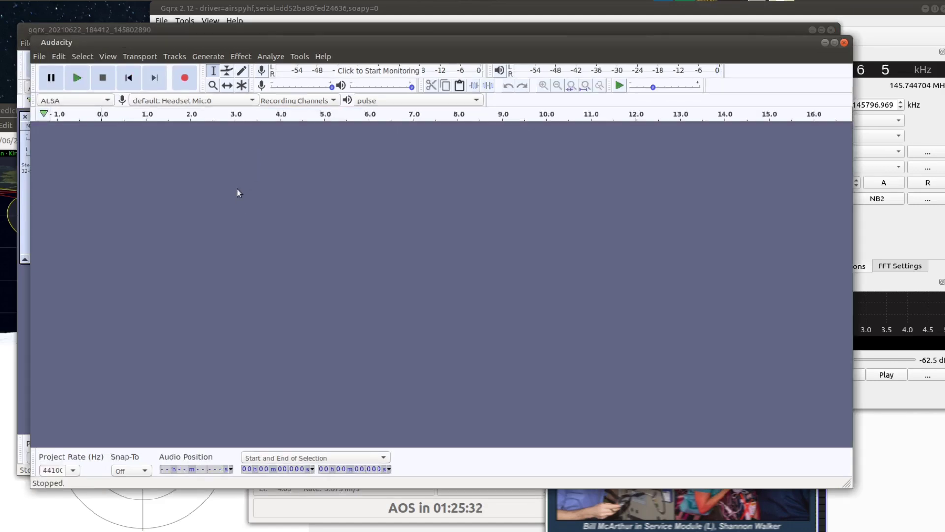
Step: Set the new project rate to 48000 Hz and paste the copied burst
{"action": "left_click", "coordinate": [72, 470]}
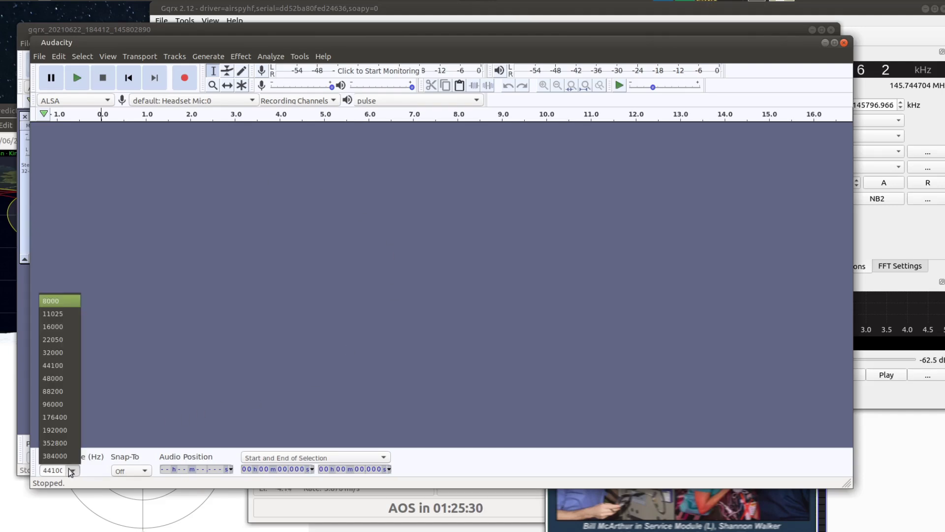
{"action": "left_click", "coordinate": [65, 378]}
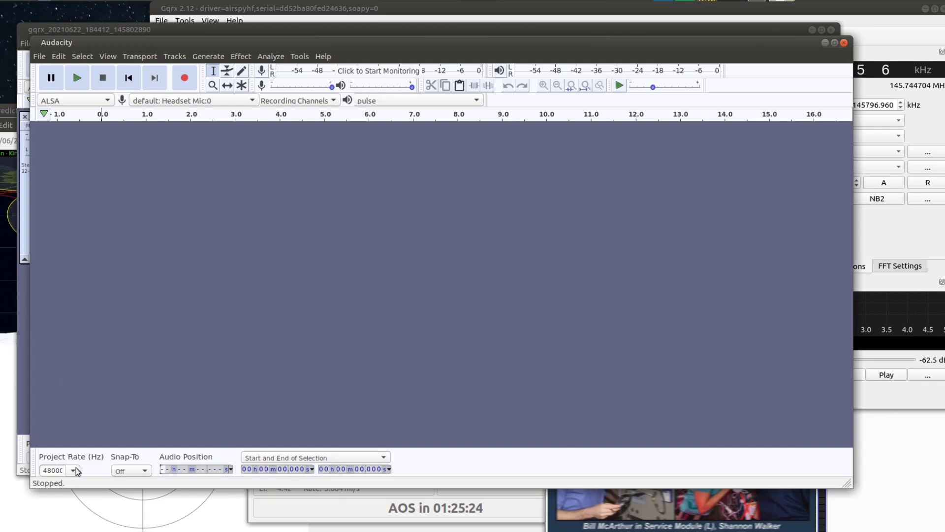
{"action": "left_click", "coordinate": [61, 61]}
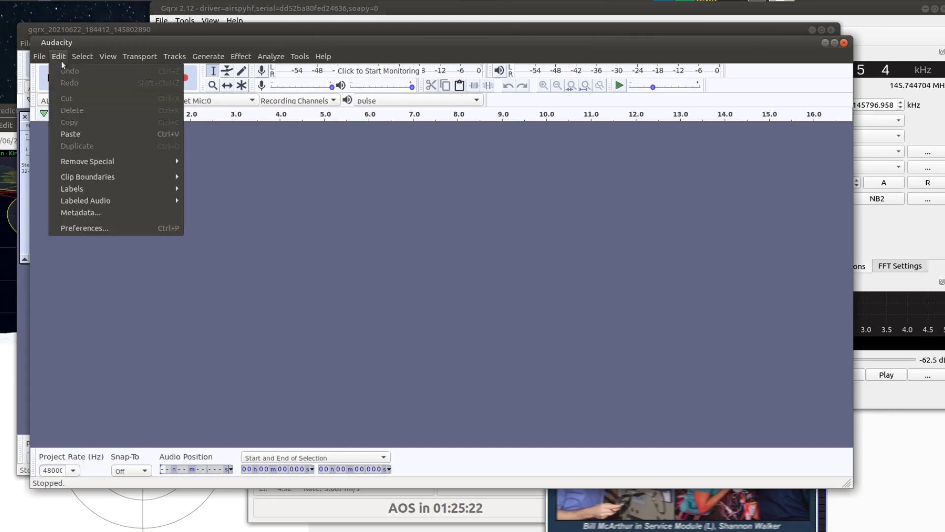
{"action": "left_click", "coordinate": [72, 129]}
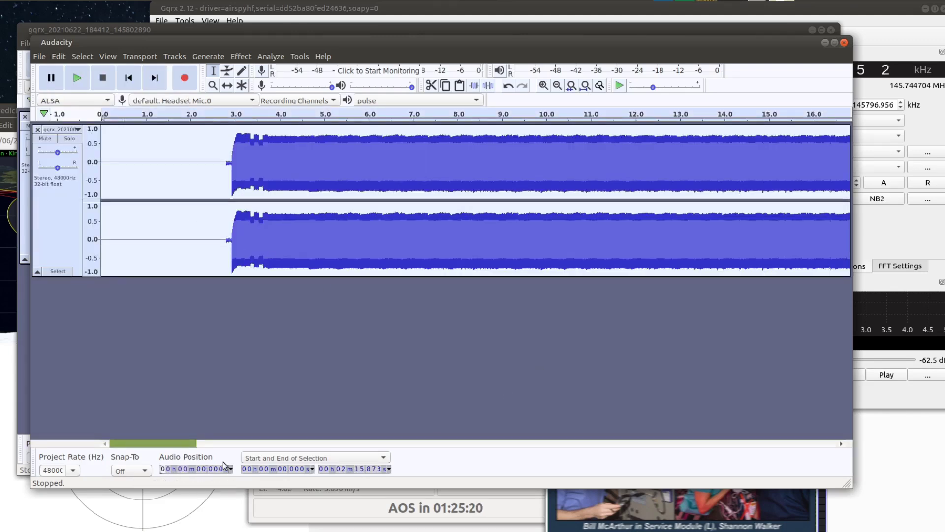
Step: Delete the silent tail after the burst
{"action": "scroll", "coordinate": [182, 441], "scroll_direction": "right", "scroll_amount": 5}
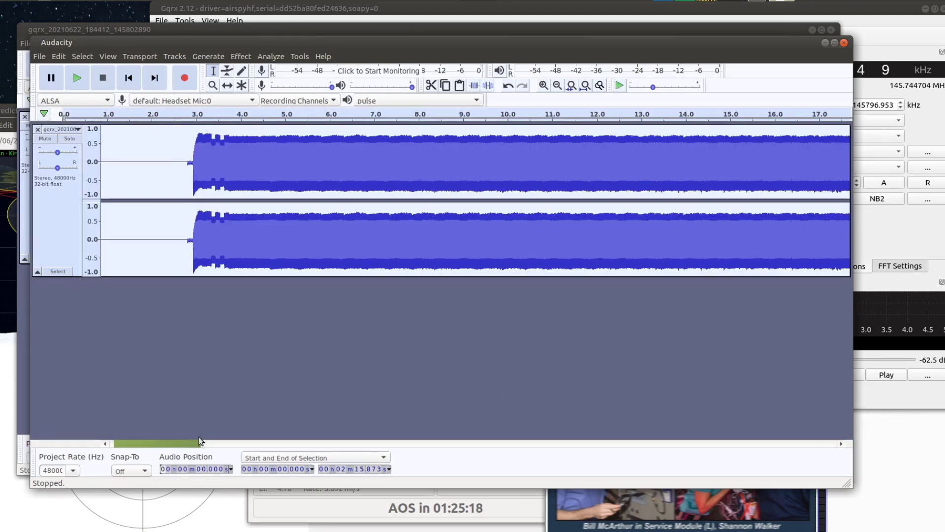
{"action": "scroll", "coordinate": [539, 442], "scroll_direction": "right", "scroll_amount": 4}
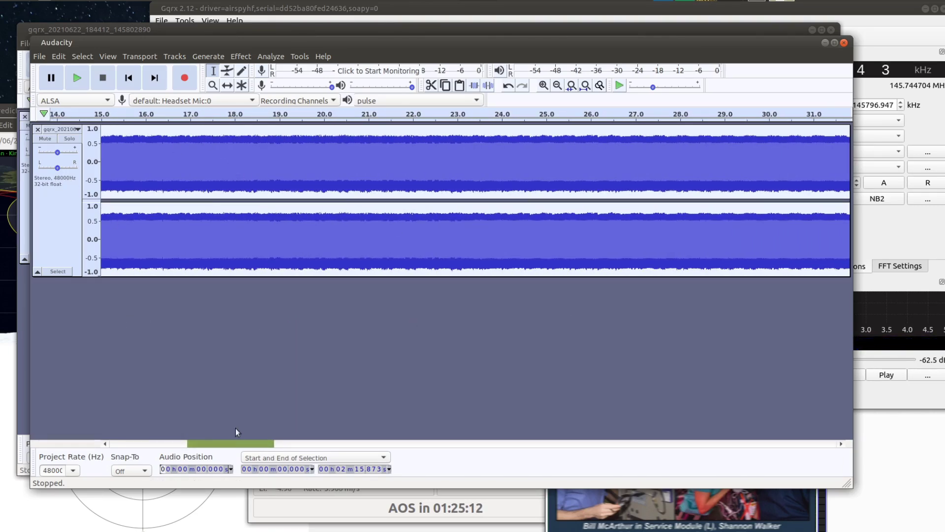
{"action": "left_click_drag", "start_coordinate": [234, 444], "coordinate": [806, 412]}
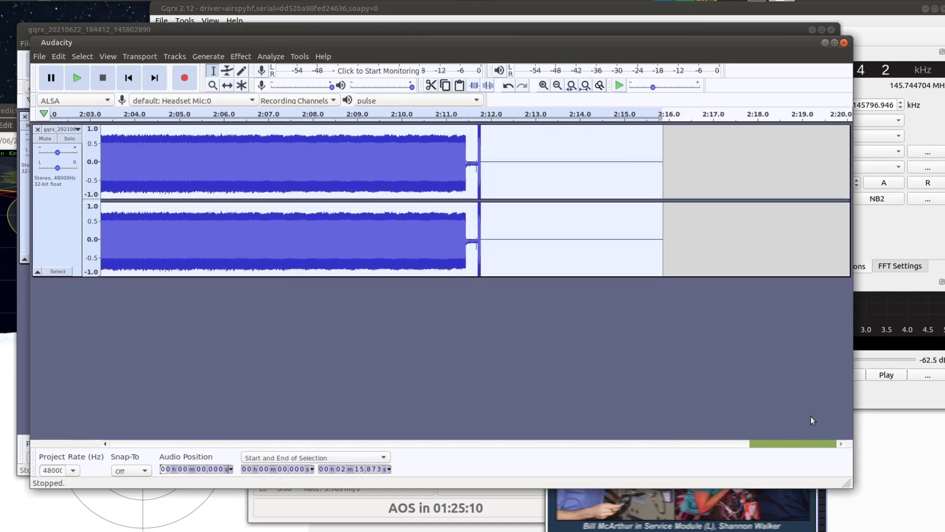
{"action": "scroll", "coordinate": [798, 421], "scroll_direction": "left", "scroll_amount": 4}
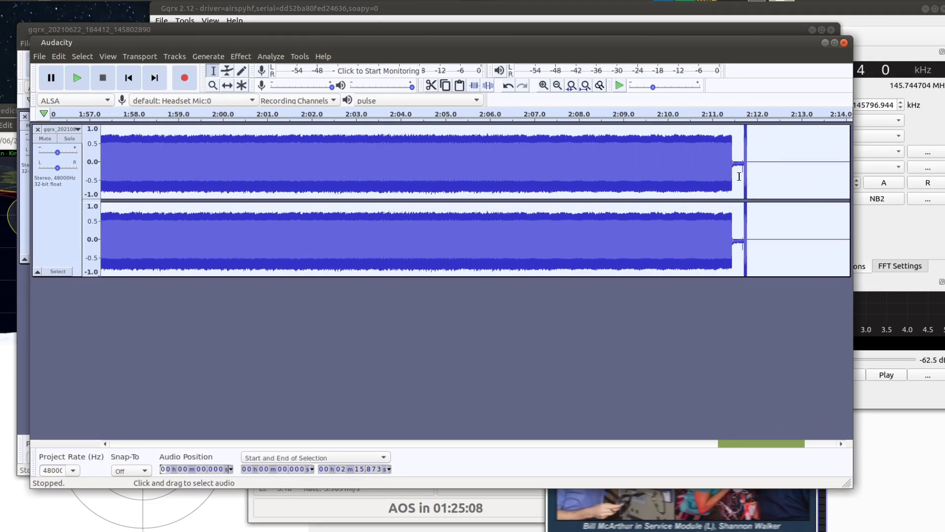
{"action": "left_click_drag", "start_coordinate": [736, 176], "coordinate": [841, 198]}
{"action": "key", "text": "Delete"}
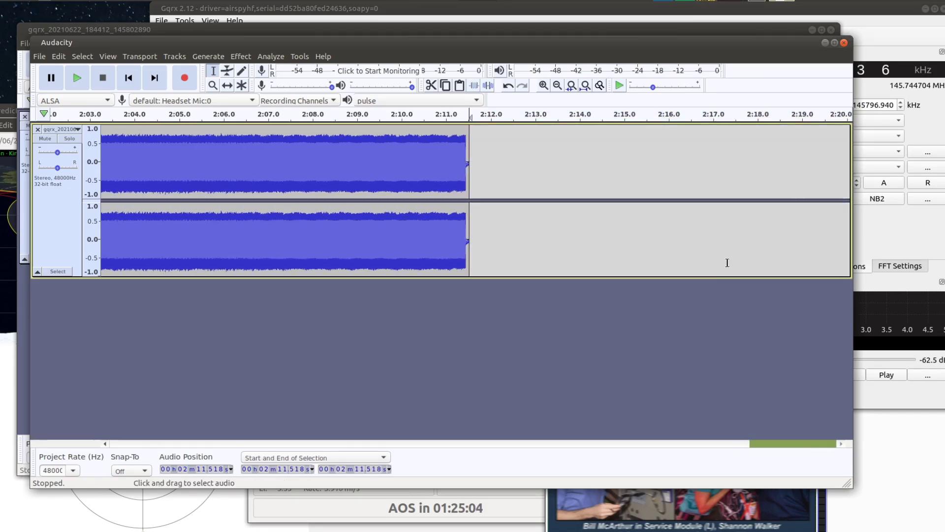
Step: Delete the first 2.7 s of silence before the burst
{"action": "left_click_drag", "start_coordinate": [787, 445], "coordinate": [81, 416]}
{"action": "left_click_drag", "start_coordinate": [221, 167], "coordinate": [96, 173]}
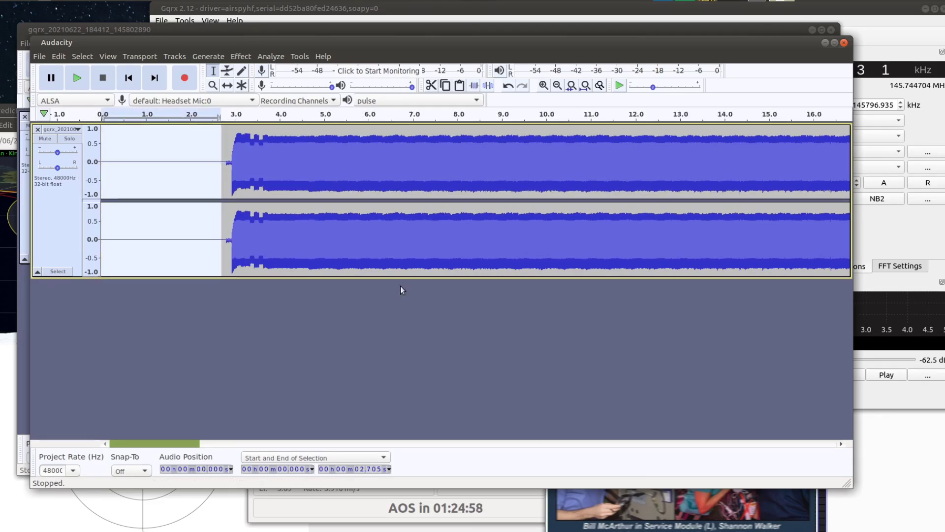
{"action": "key", "text": "Delete"}
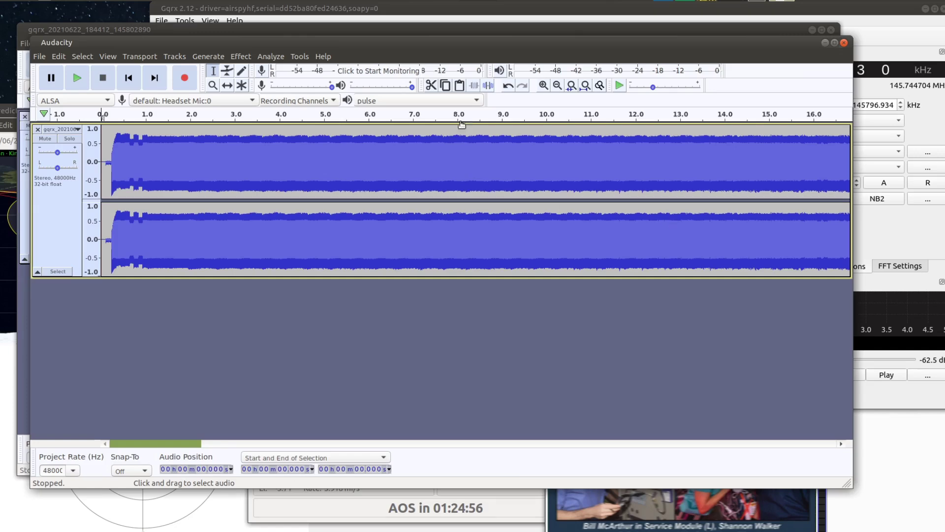
{"action": "left_click", "coordinate": [39, 56]}
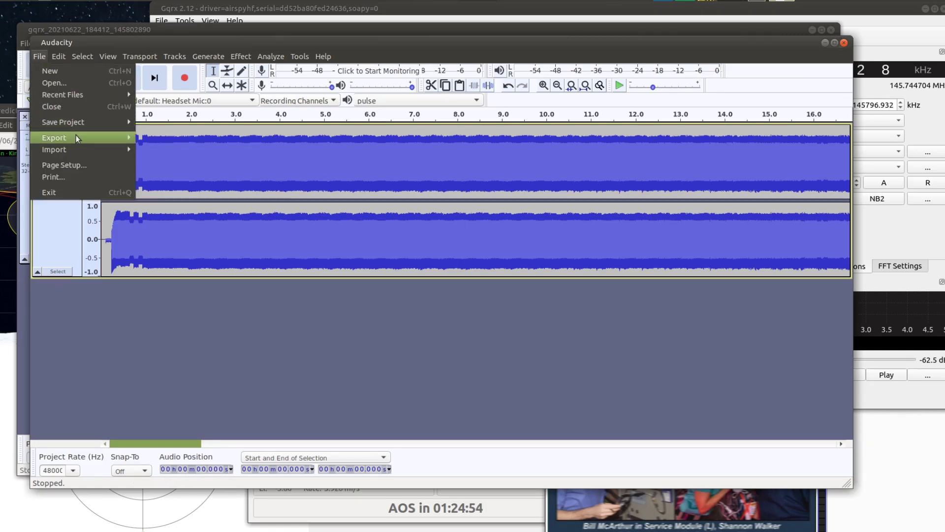
Step: Export the trimmed burst as SStv2.wav in the temp folder and close its project
{"action": "mouse_move", "coordinate": [75, 137]}
{"action": "left_click", "coordinate": [164, 146]}
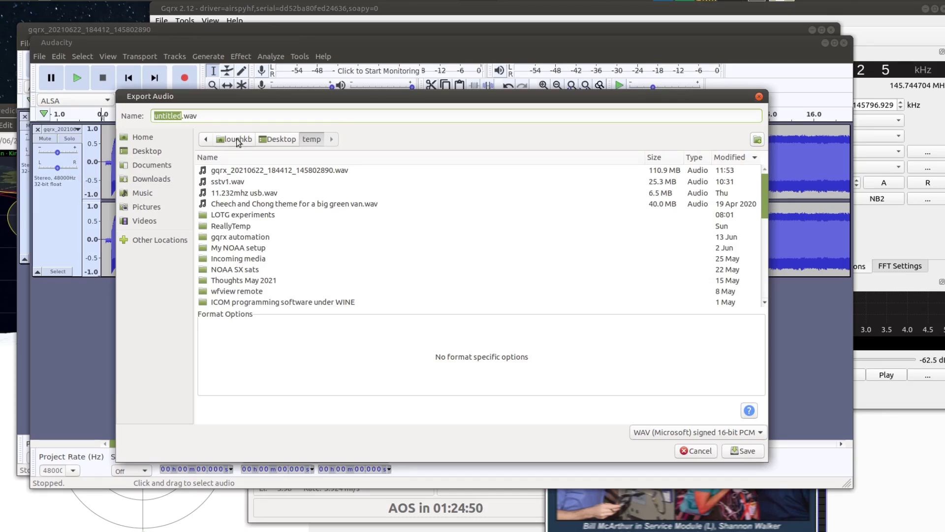
{"action": "type", "text": "SStv2"}
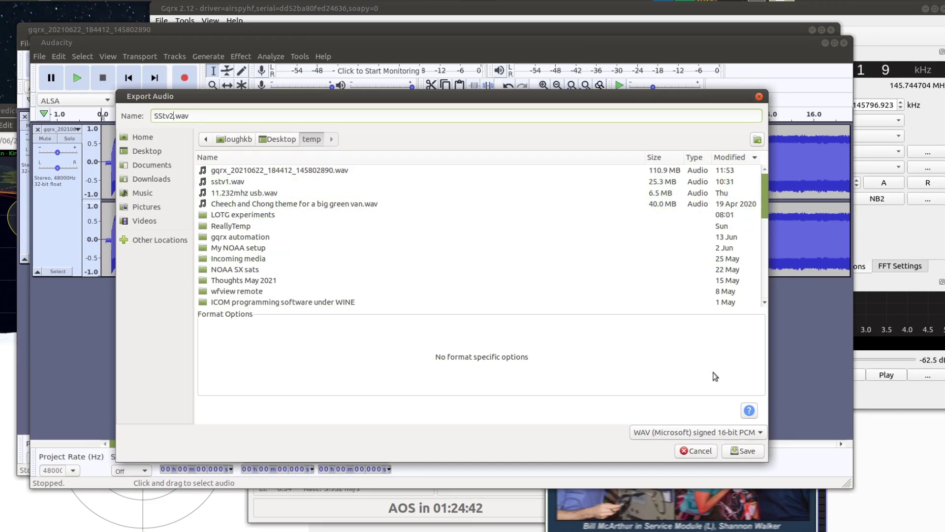
{"action": "left_click", "coordinate": [743, 451]}
{"action": "left_click", "coordinate": [423, 298]}
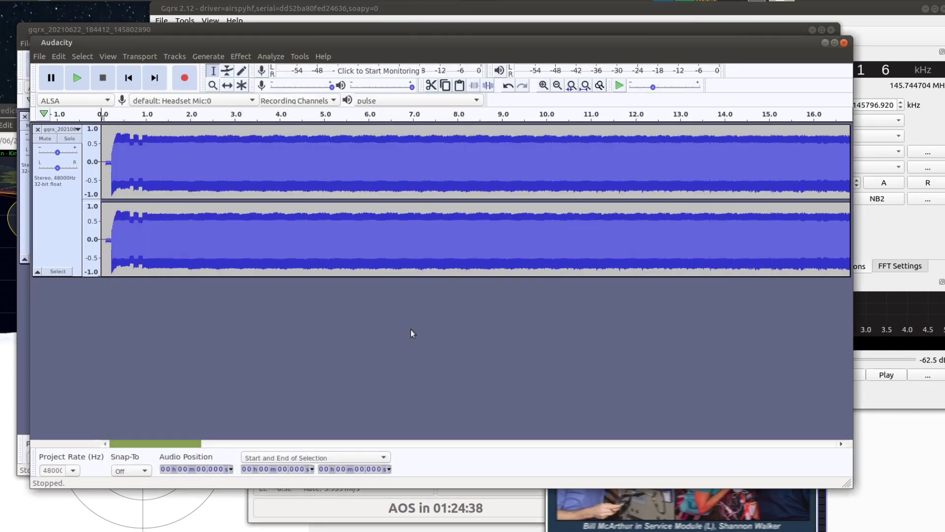
{"action": "left_click", "coordinate": [844, 44]}
Step: Discard the burst project without saving and select the second burst starting at 6:31.858
{"action": "left_click", "coordinate": [396, 302]}
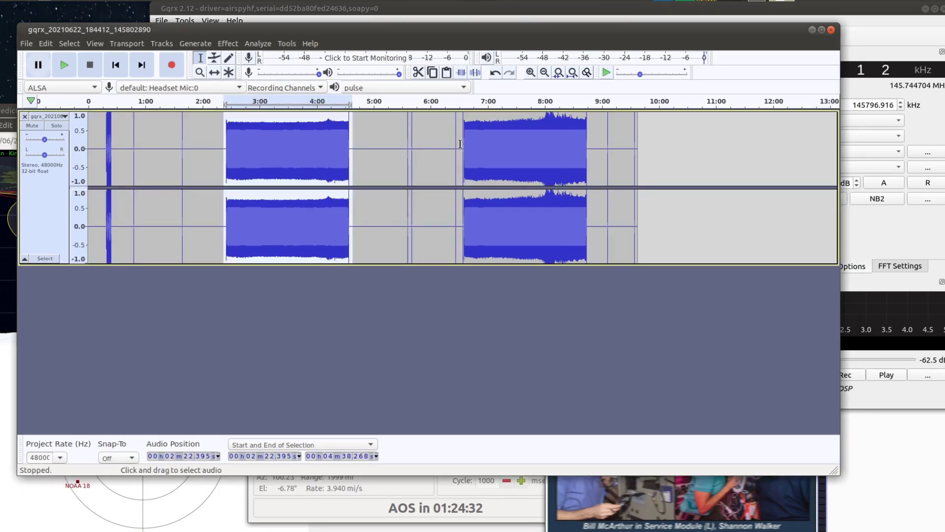
{"action": "left_click_drag", "start_coordinate": [461, 143], "coordinate": [588, 144]}
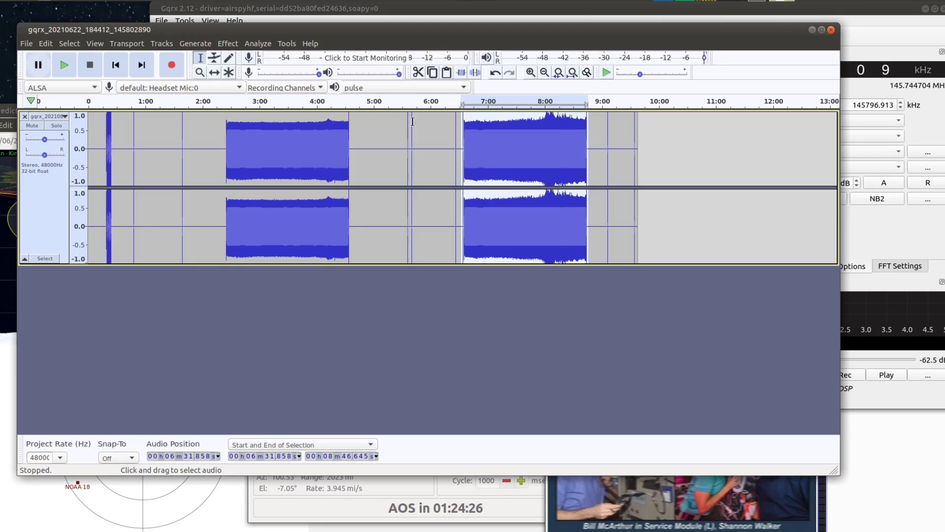
Step: Copy the second burst into a new project set to 48000 Hz
{"action": "left_click", "coordinate": [50, 43]}
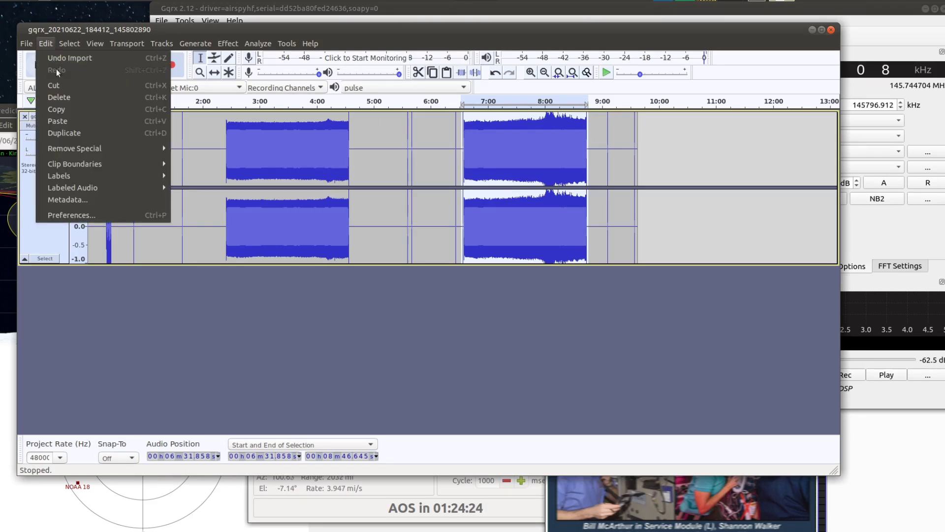
{"action": "left_click", "coordinate": [60, 110]}
{"action": "left_click", "coordinate": [29, 44]}
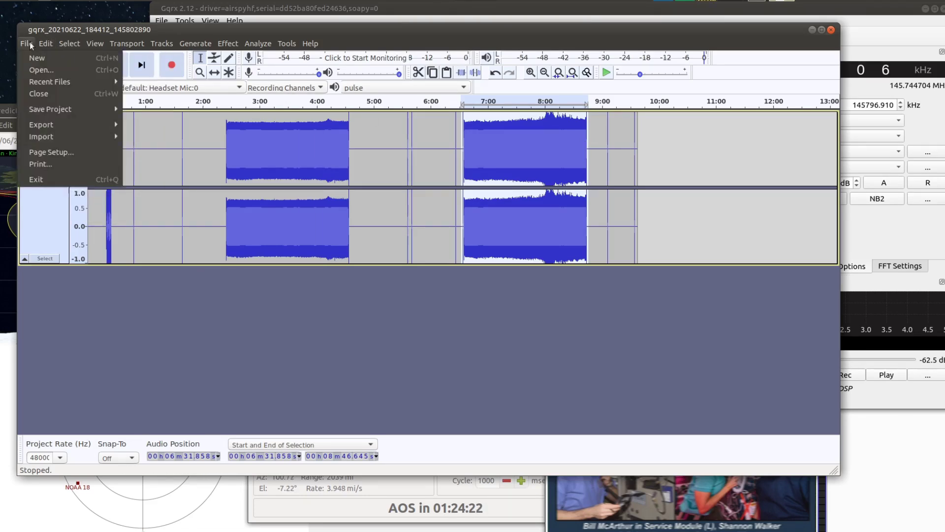
{"action": "key", "text": "Escape"}
{"action": "key", "text": "ctrl+n"}
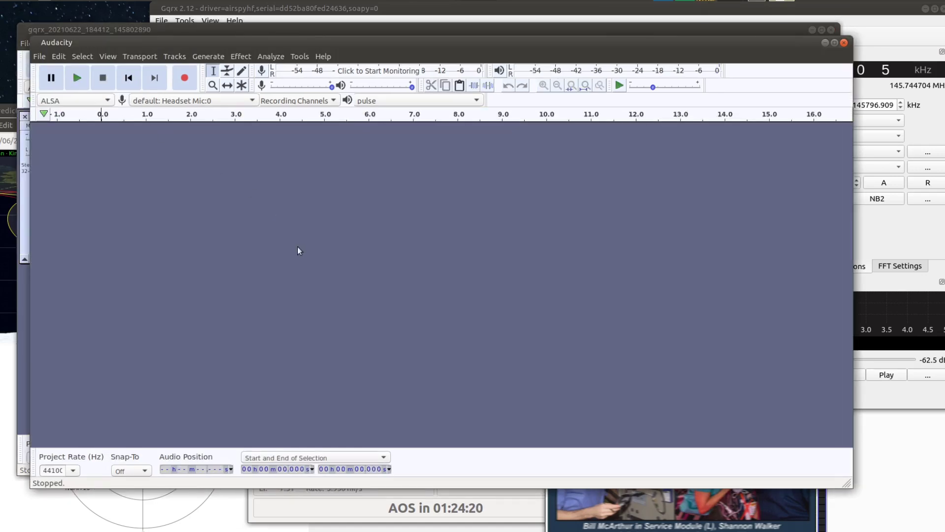
{"action": "left_click", "coordinate": [72, 472]}
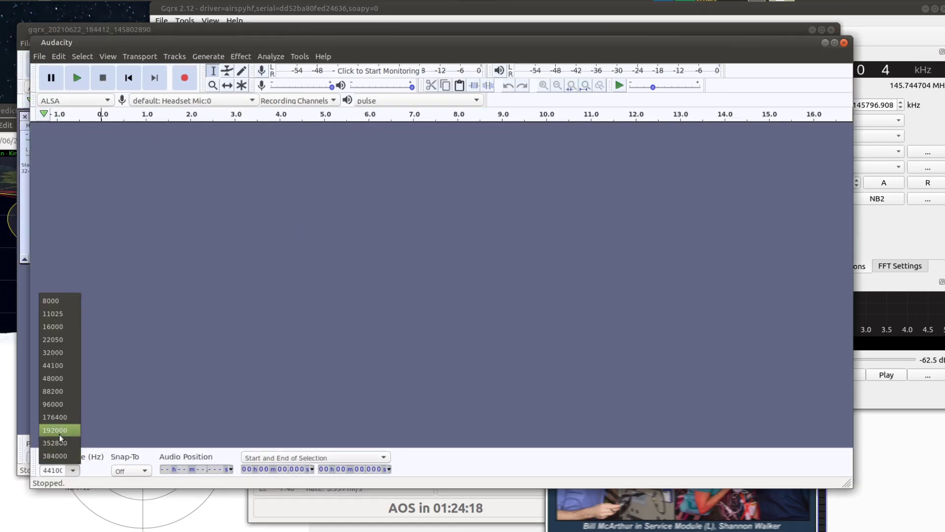
{"action": "left_click", "coordinate": [52, 381]}
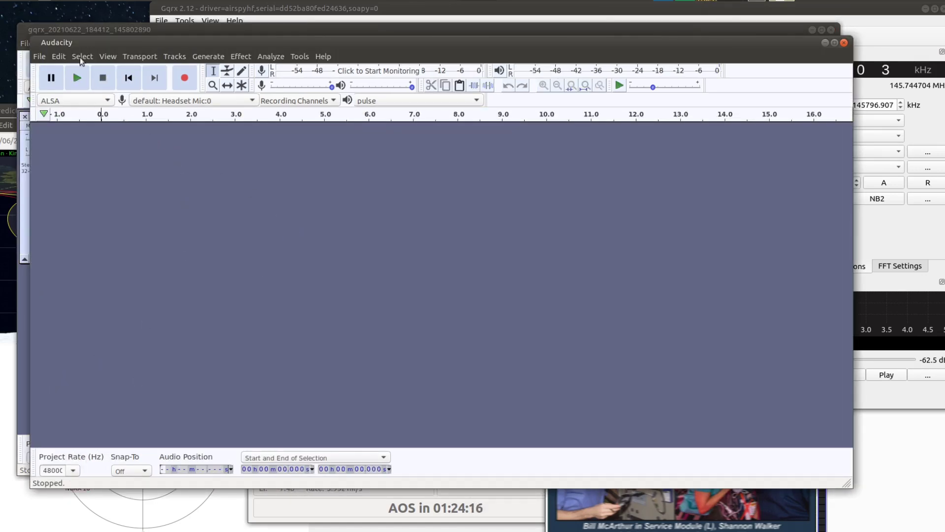
Step: Paste the burst and delete the leading silence up to 3.48 s
{"action": "left_click", "coordinate": [59, 56]}
{"action": "left_click", "coordinate": [78, 130]}
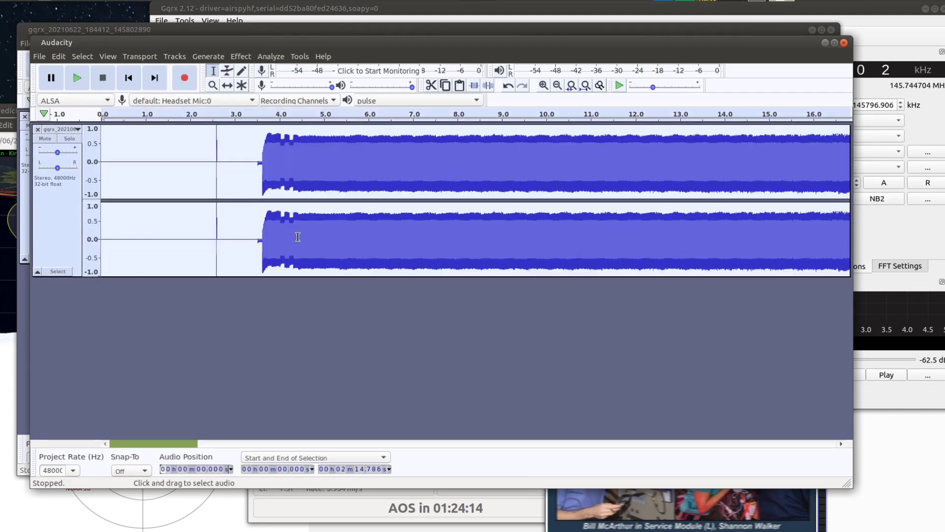
{"action": "left_click_drag", "start_coordinate": [256, 176], "coordinate": [101, 192]}
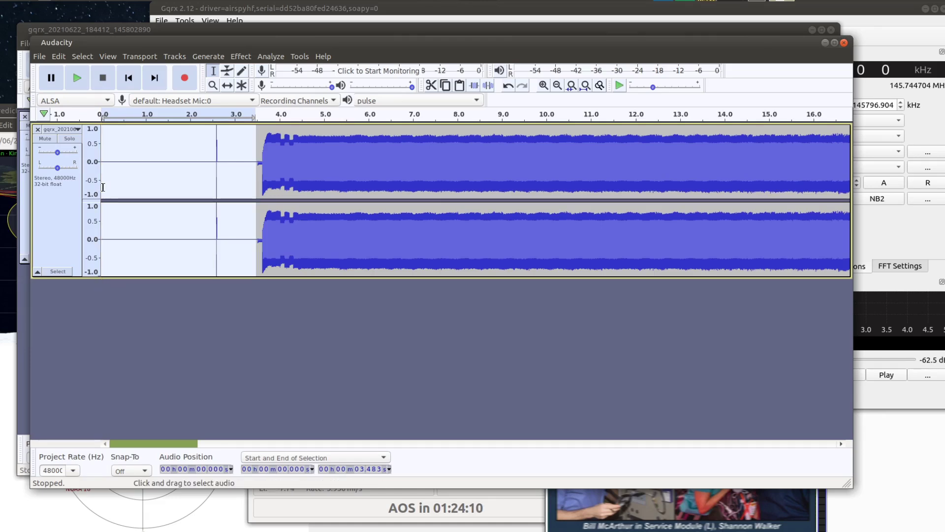
{"action": "key", "text": "Delete"}
Step: Check the burst's end from 2:08.36 and delete the tail from 2:08.81 onward
{"action": "left_click_drag", "start_coordinate": [164, 447], "coordinate": [790, 418]}
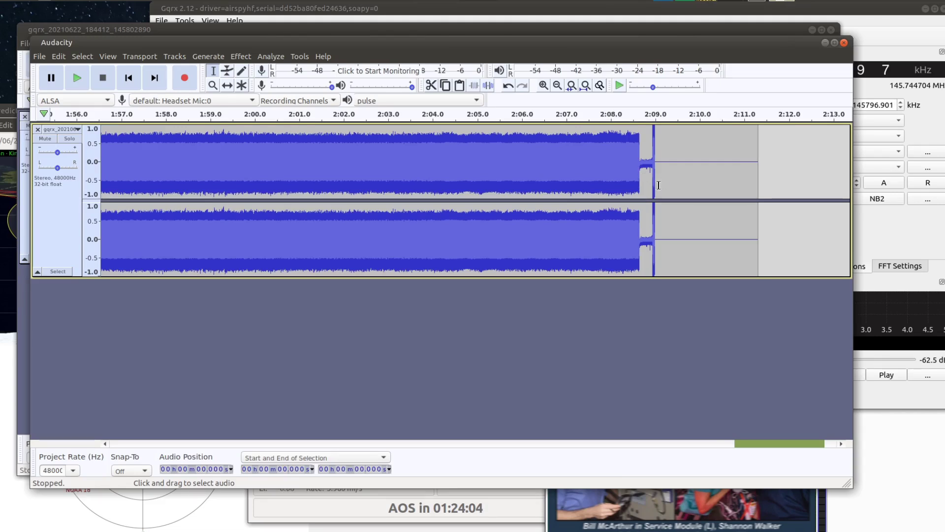
{"action": "left_click", "coordinate": [627, 143]}
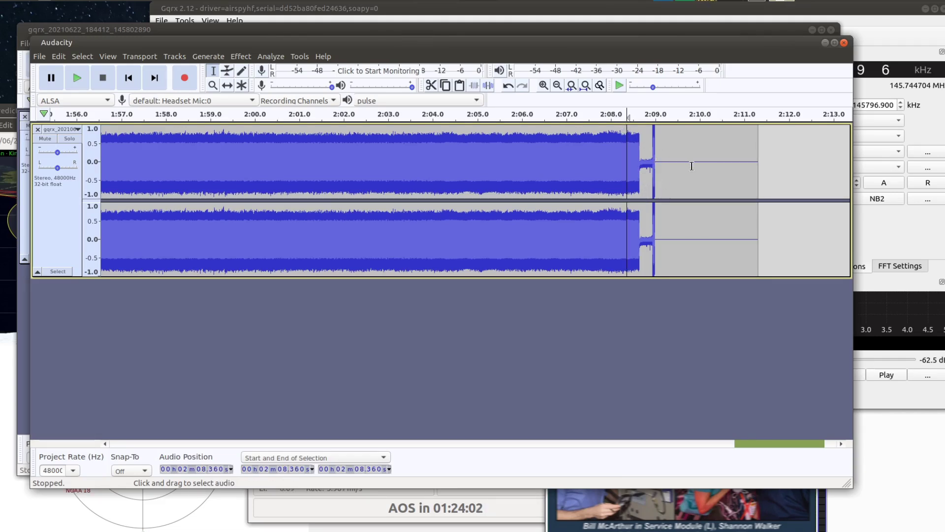
{"action": "key", "text": "space"}
{"action": "left_click_drag", "start_coordinate": [647, 175], "coordinate": [757, 179]}
{"action": "key", "text": "Delete"}
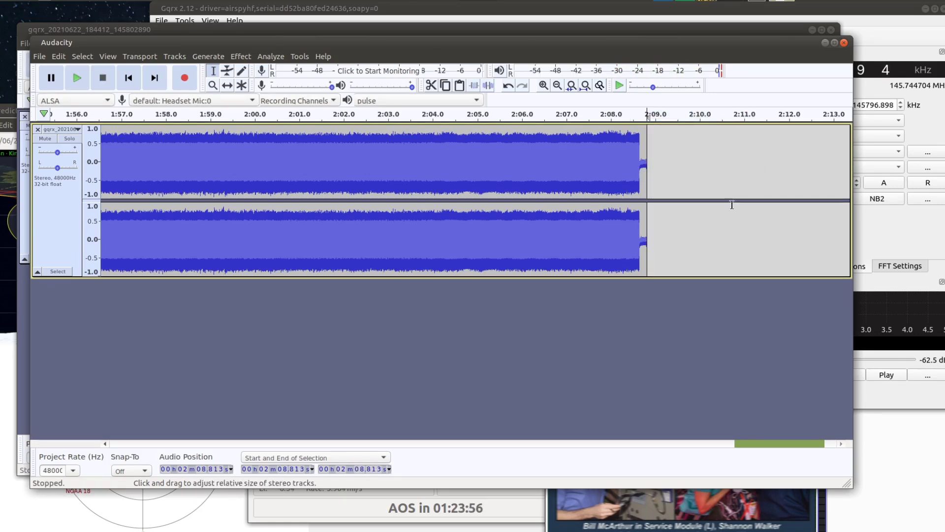
{"action": "left_click", "coordinate": [39, 56]}
Step: Export the trimmed second burst as the WAV file SStv3.wav
{"action": "mouse_move", "coordinate": [79, 136]}
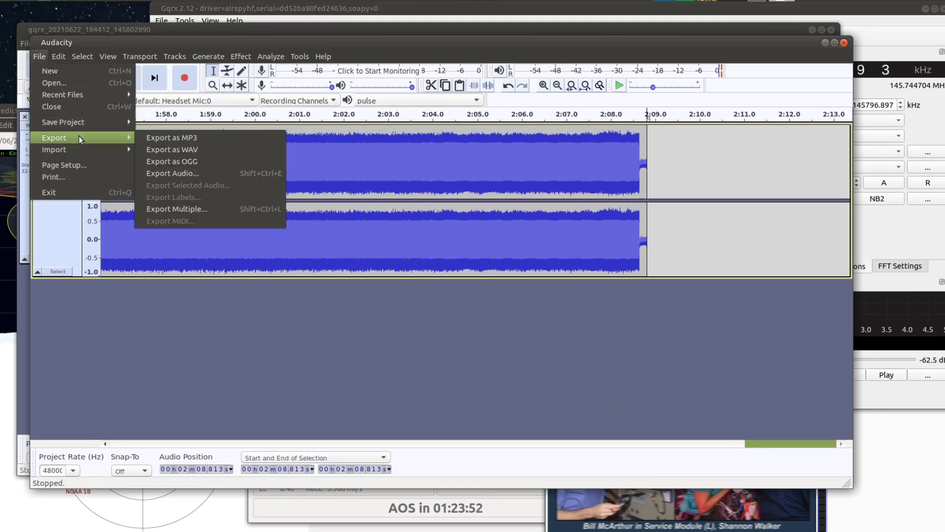
{"action": "left_click", "coordinate": [152, 149]}
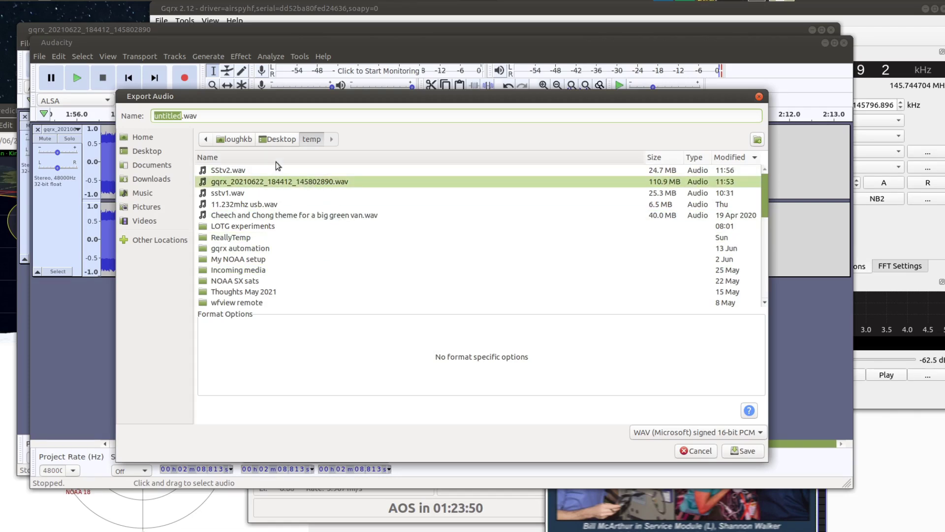
{"action": "left_click", "coordinate": [219, 169]}
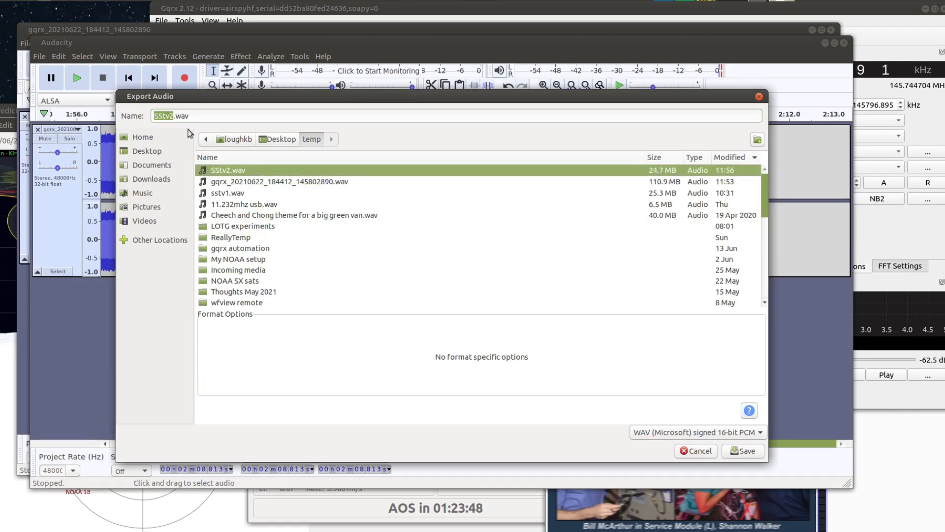
{"action": "type", "text": "3"}
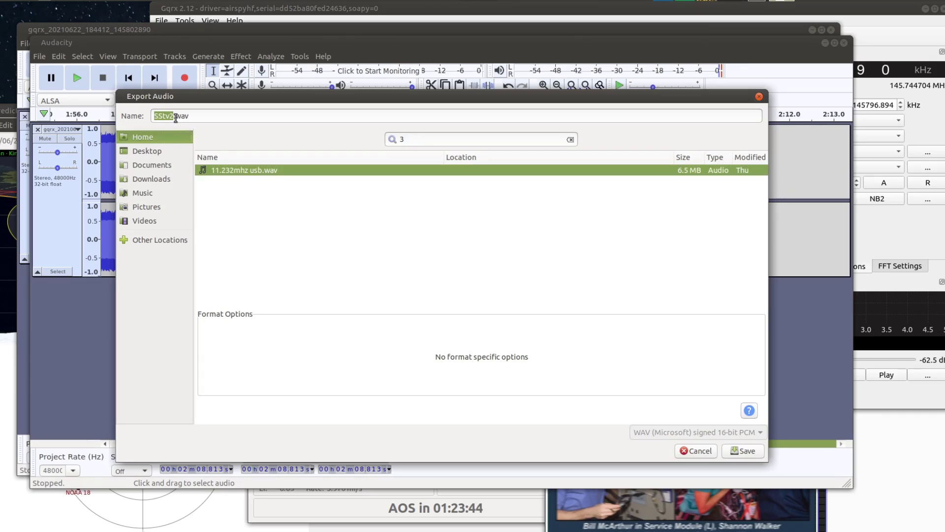
{"action": "left_click", "coordinate": [173, 118]}
{"action": "key", "text": "BackSpace"}
{"action": "type", "text": "3"}
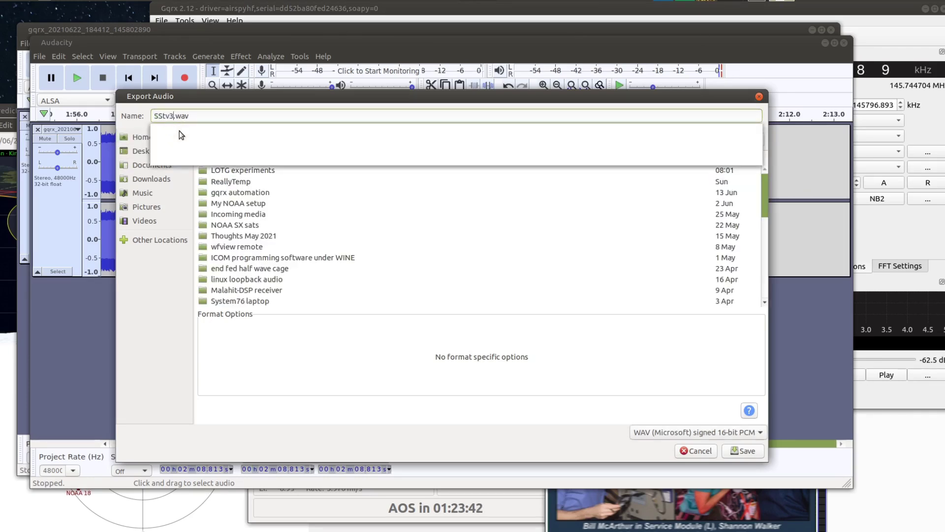
{"action": "key", "text": "Return"}
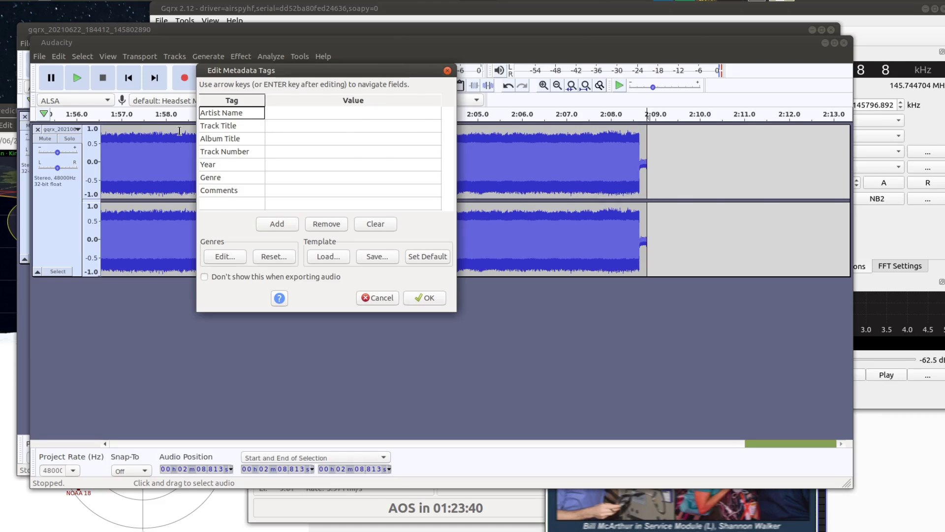
{"action": "left_click", "coordinate": [421, 297]}
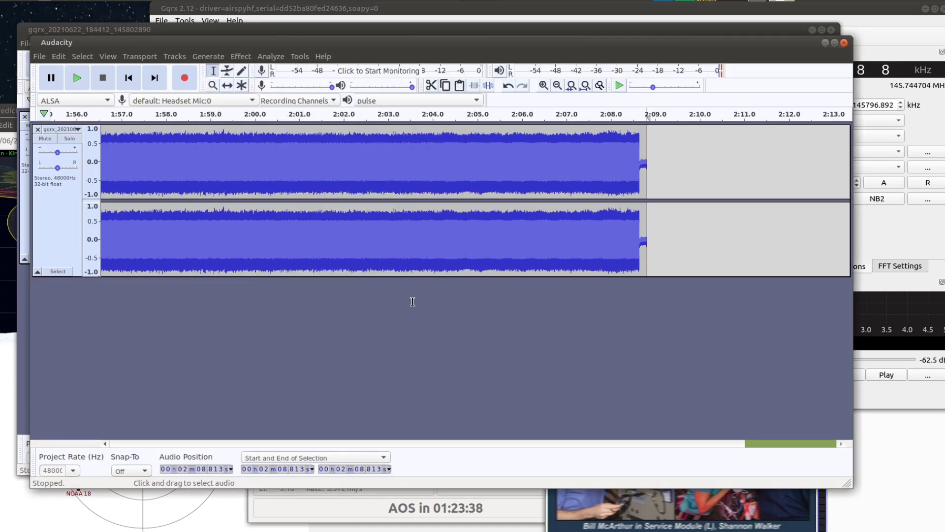
Step: Close the untitled and gqrx recording projects without saving
{"action": "left_click", "coordinate": [844, 43]}
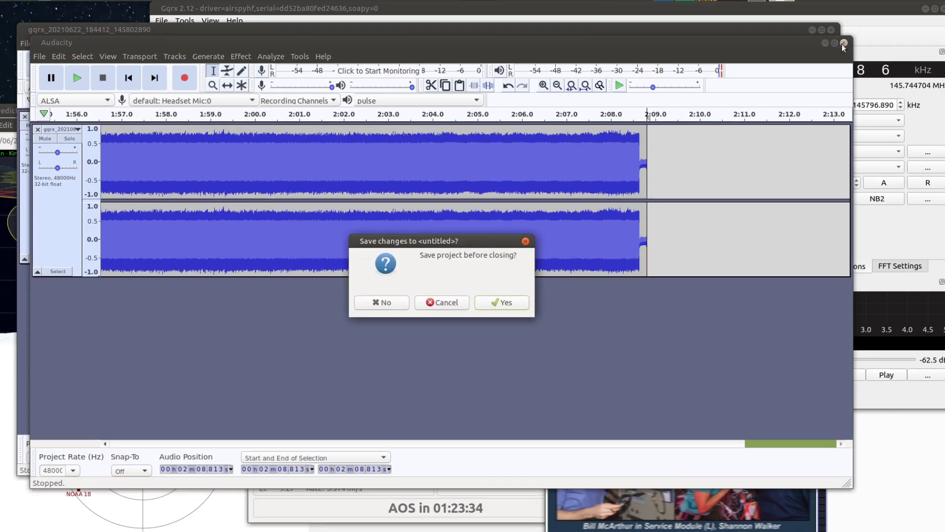
{"action": "left_click", "coordinate": [390, 305]}
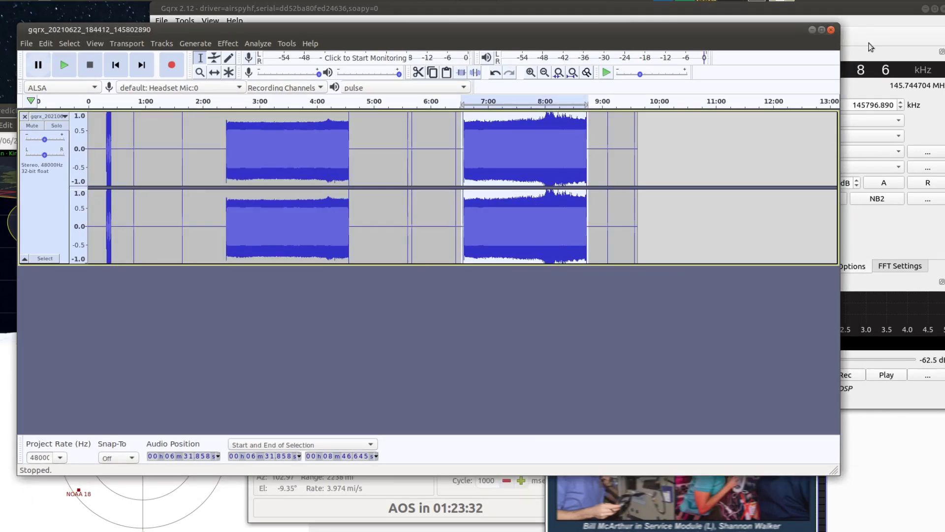
{"action": "left_click", "coordinate": [831, 30]}
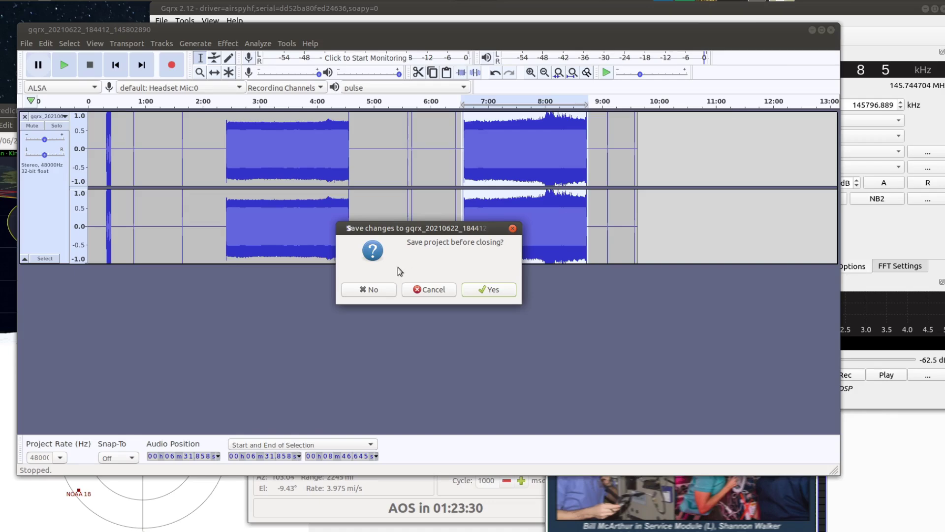
{"action": "left_click", "coordinate": [370, 288]}
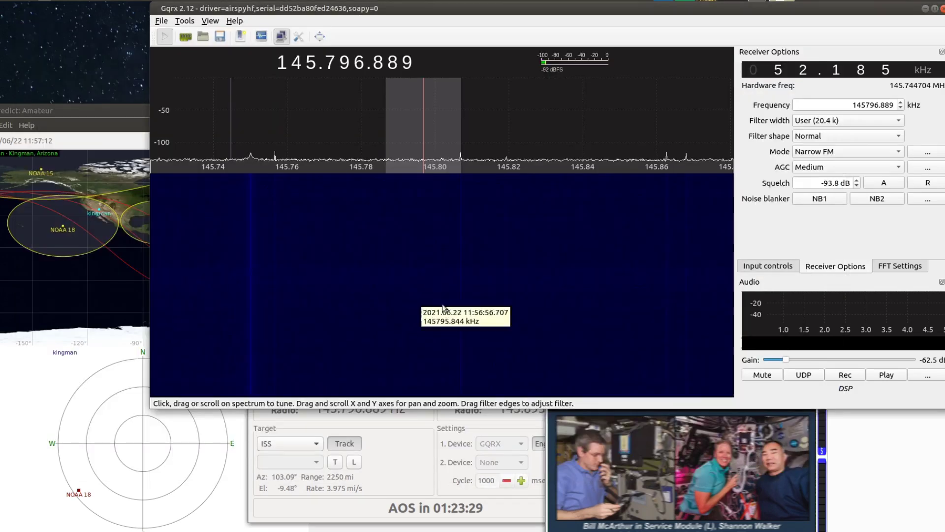
Step: Raise the QSSTV window, move it to the upper left and enlarge it
{"action": "left_click", "coordinate": [845, 514]}
{"action": "left_click_drag", "start_coordinate": [787, 274], "coordinate": [375, 35]}
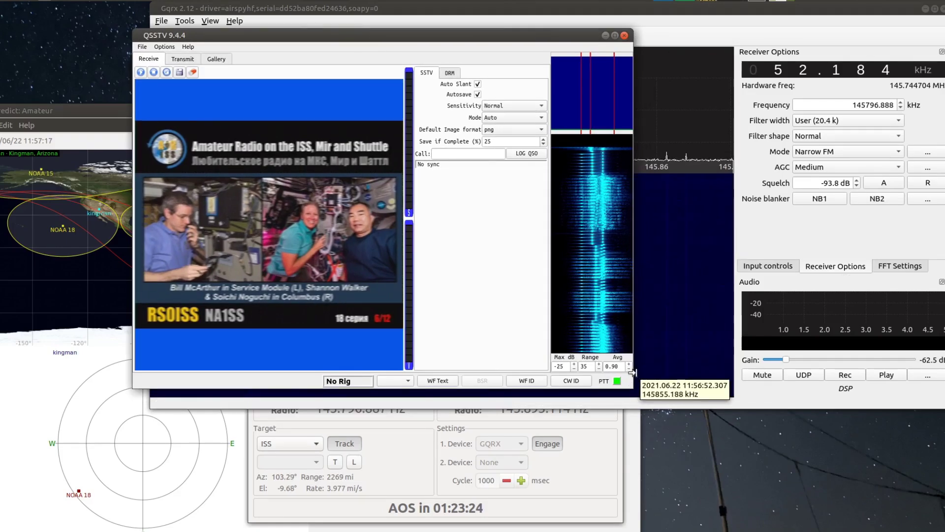
{"action": "left_click_drag", "start_coordinate": [630, 387], "coordinate": [810, 483]}
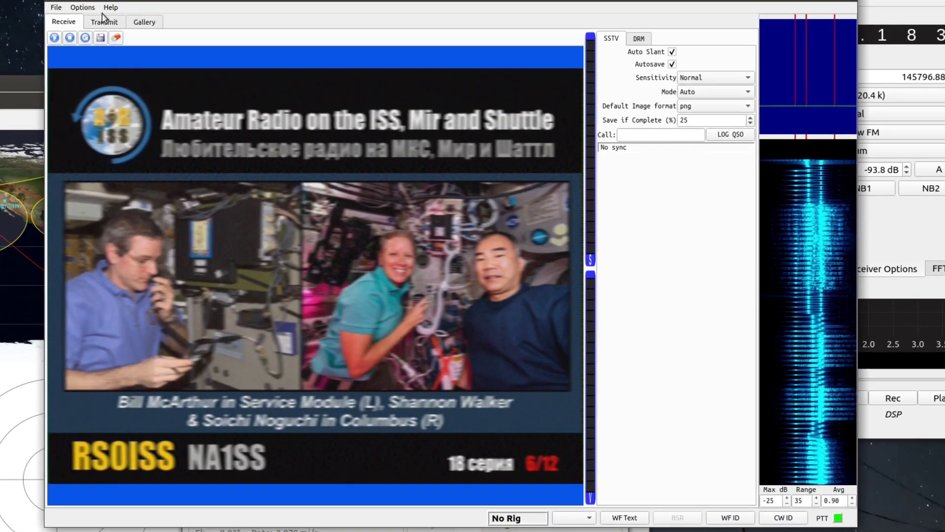
Step: Confirm QSSTV's sound input is set to read from file in Configuration
{"action": "left_click", "coordinate": [82, 8]}
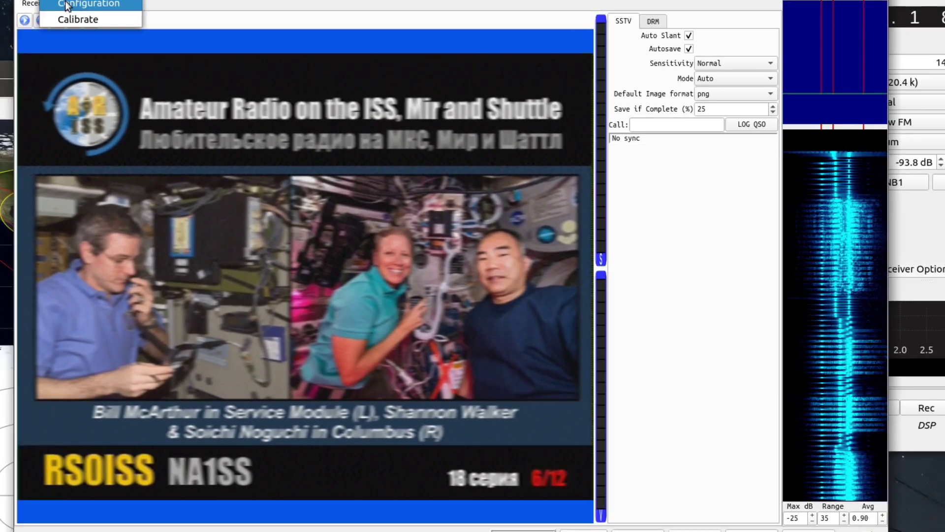
{"action": "left_click", "coordinate": [92, 20]}
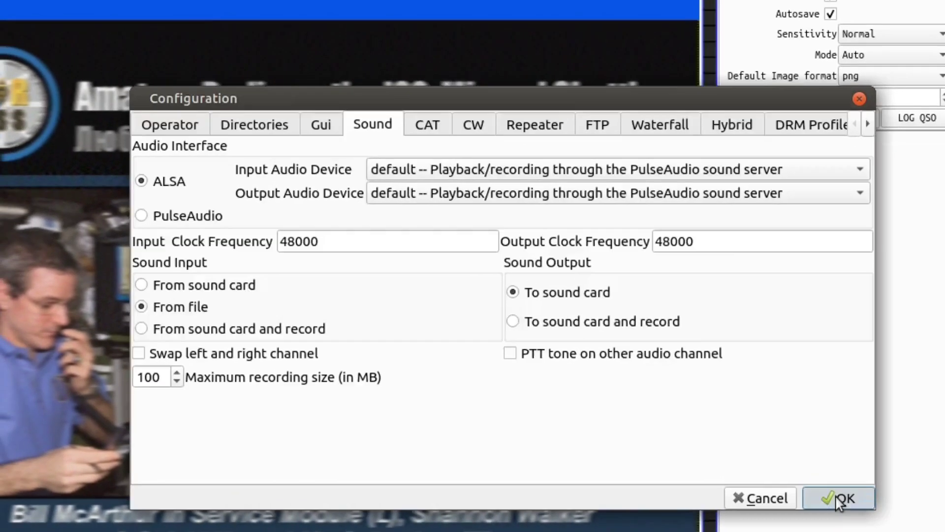
{"action": "left_click", "coordinate": [787, 451]}
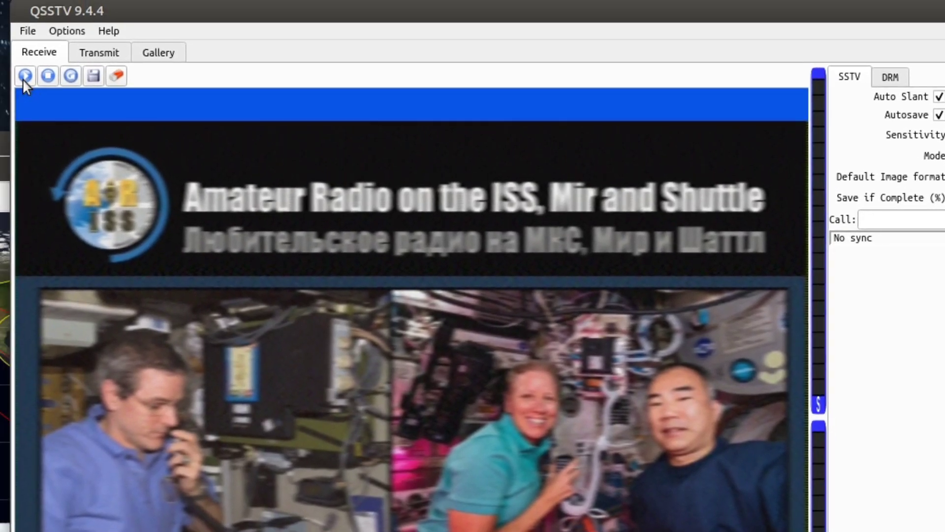
Step: Decode Desktop/temp/SStv2.wav in QSSTV into ISS image 5/12, then restart the receiver for another file
{"action": "left_click", "coordinate": [25, 76]}
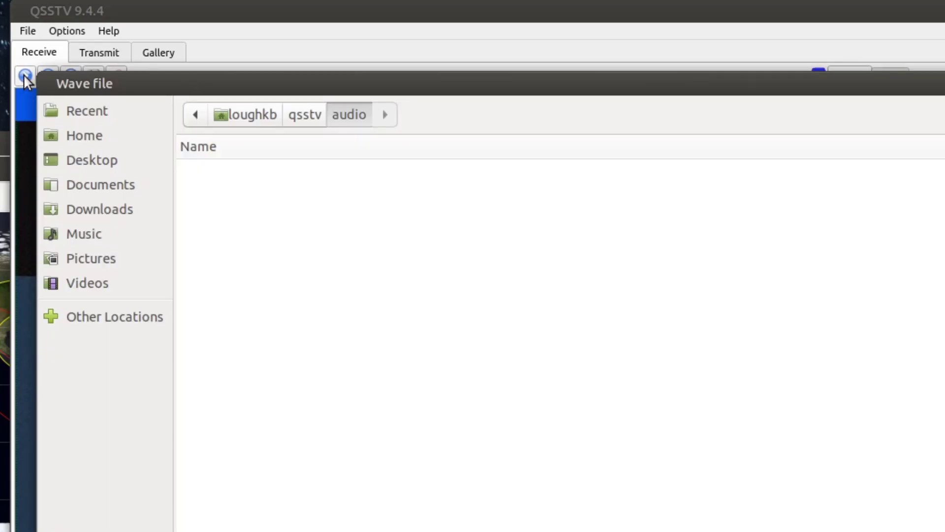
{"action": "left_click", "coordinate": [83, 168]}
{"action": "double_click", "coordinate": [211, 170]}
{"action": "left_click", "coordinate": [265, 210]}
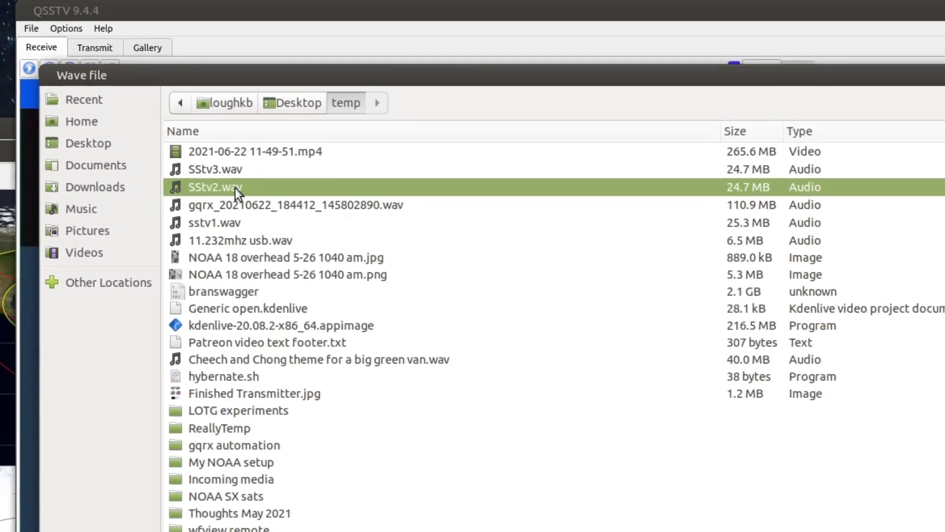
{"action": "double_click", "coordinate": [256, 209]}
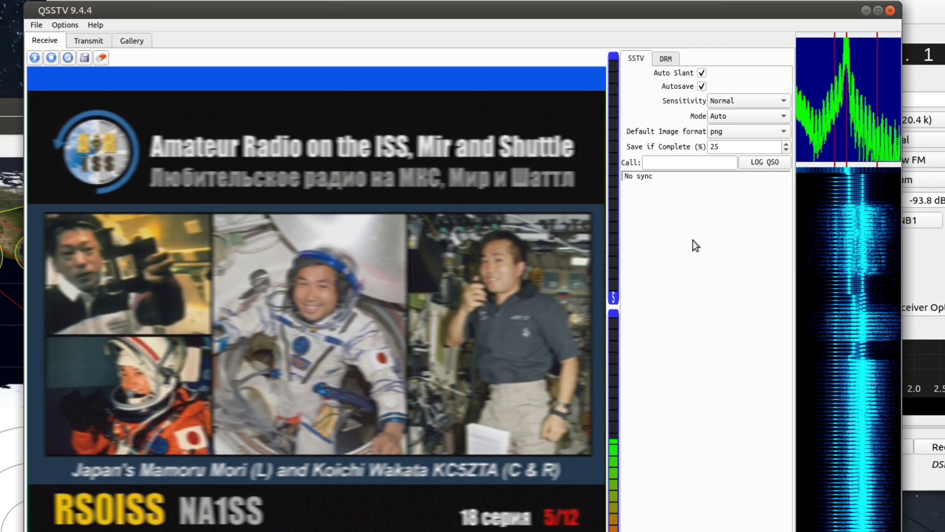
{"action": "left_click", "coordinate": [35, 58]}
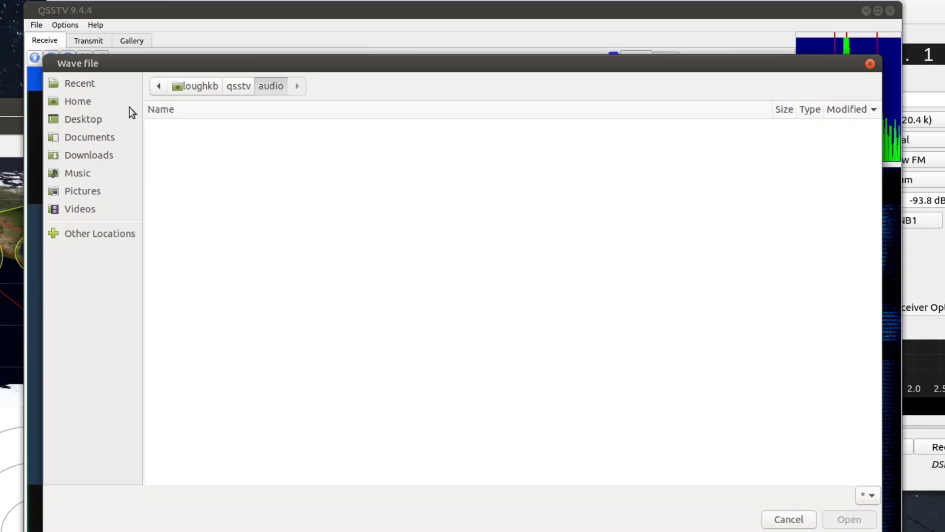
Step: Decode the next Desktop/temp WAV burst into ISS image 6/12 and view the received-images gallery
{"action": "left_click", "coordinate": [86, 125]}
{"action": "double_click", "coordinate": [174, 127]}
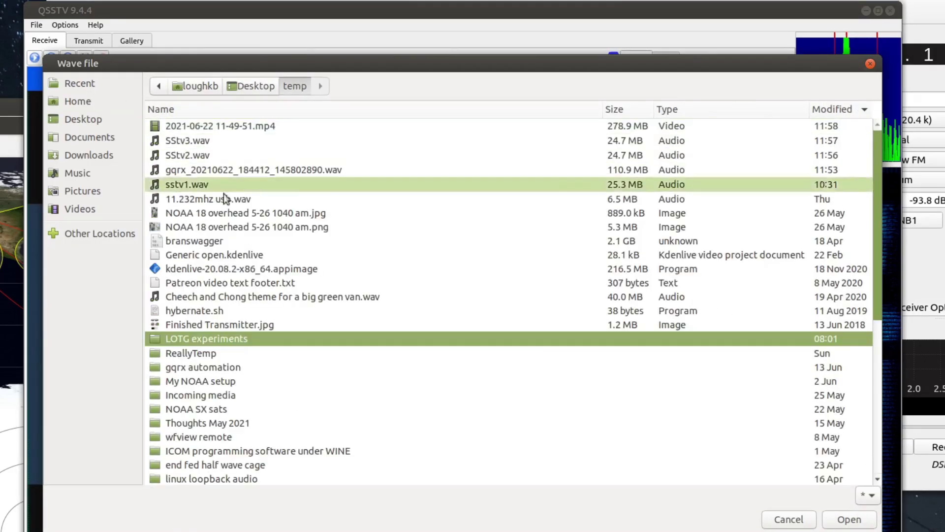
{"action": "double_click", "coordinate": [209, 144]}
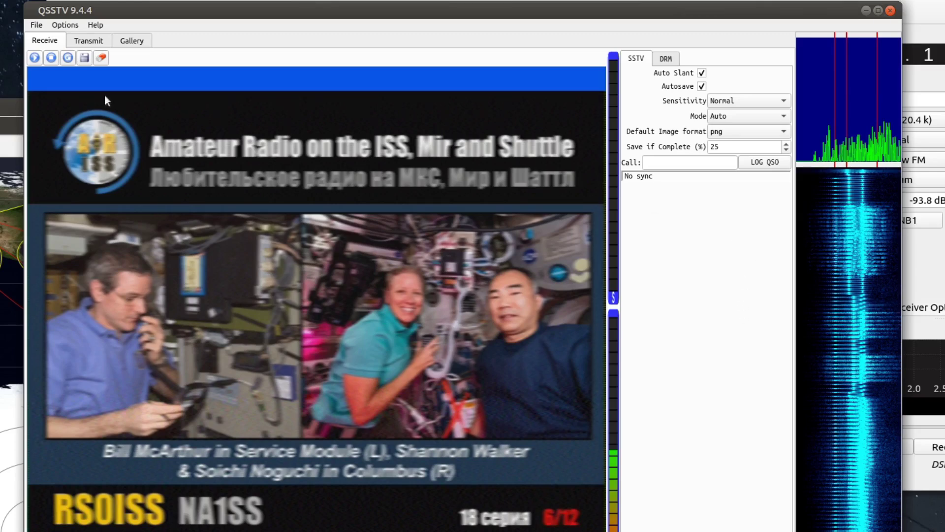
{"action": "left_click", "coordinate": [126, 43]}
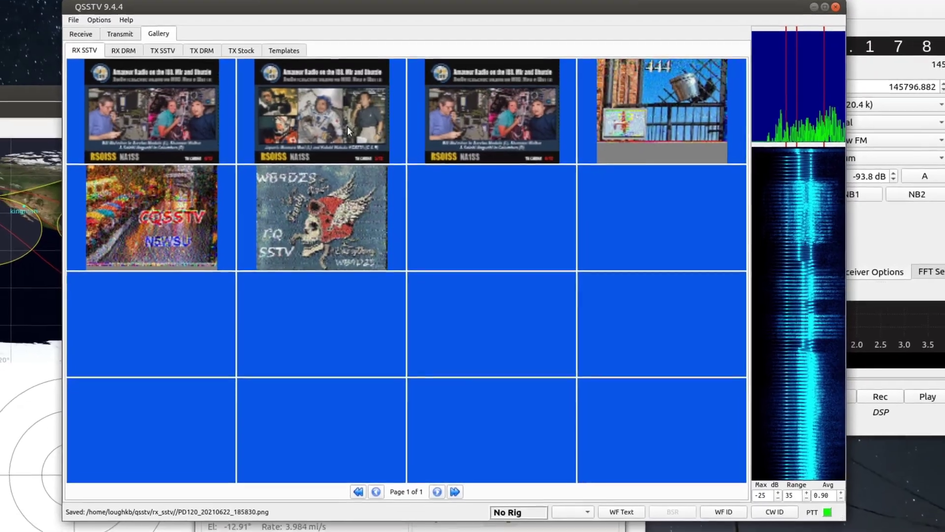
{"action": "double_click", "coordinate": [347, 126]}
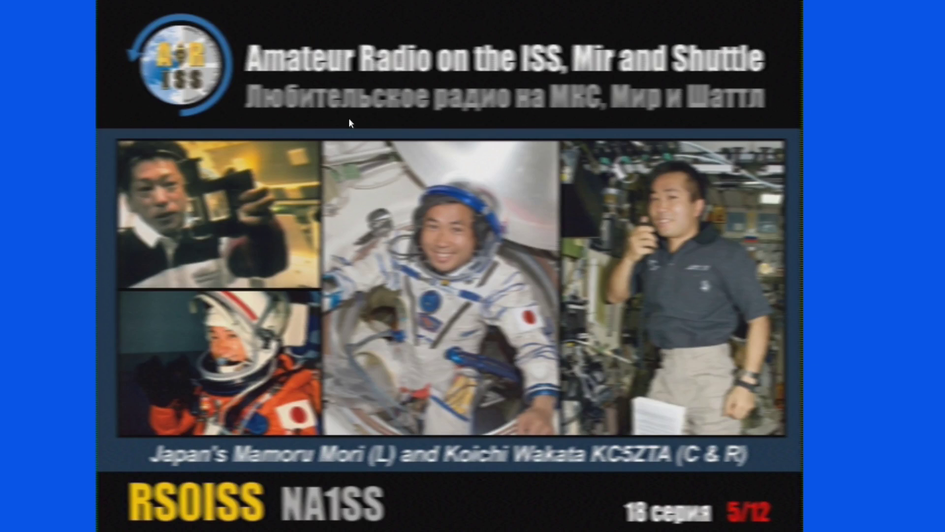
{"action": "right_click", "coordinate": [517, 74]}
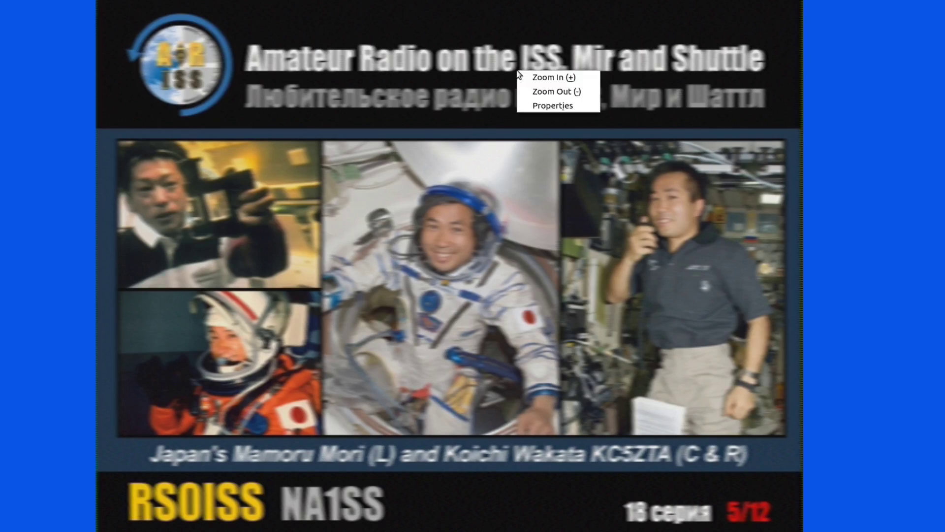
{"action": "left_click", "coordinate": [903, 28]}
{"action": "key", "text": "Escape"}
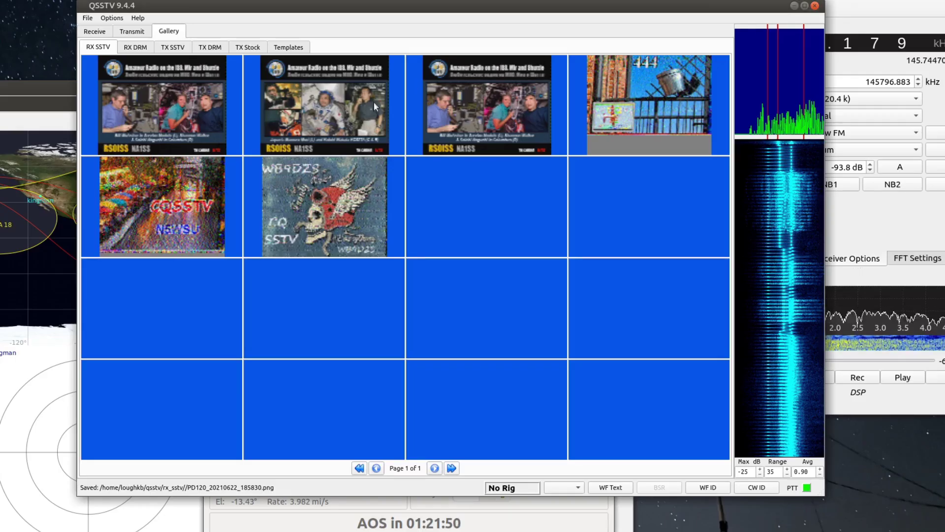
{"action": "right_click", "coordinate": [312, 104]}
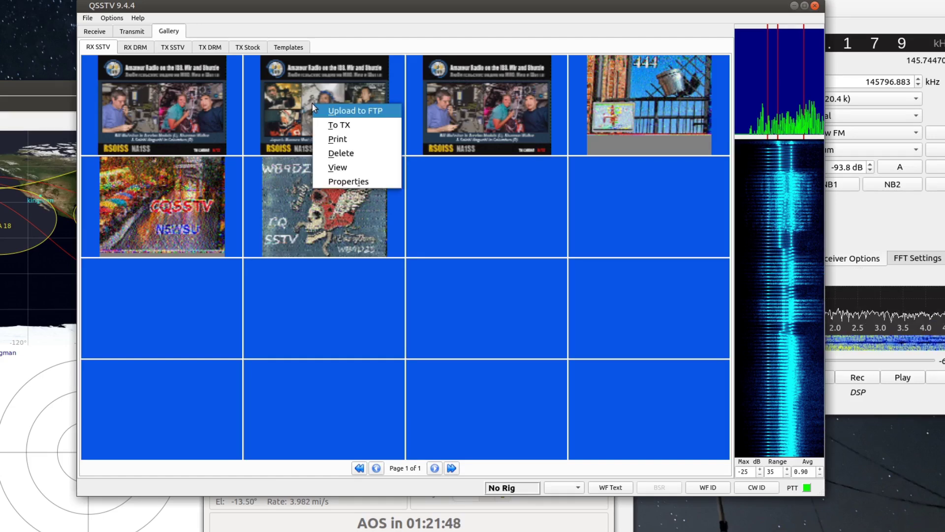
Step: Open the qsstv rx_sstv folder in Caja and preview PD120_20210622_185804.png, then close the viewer
{"action": "left_click", "coordinate": [284, 98]}
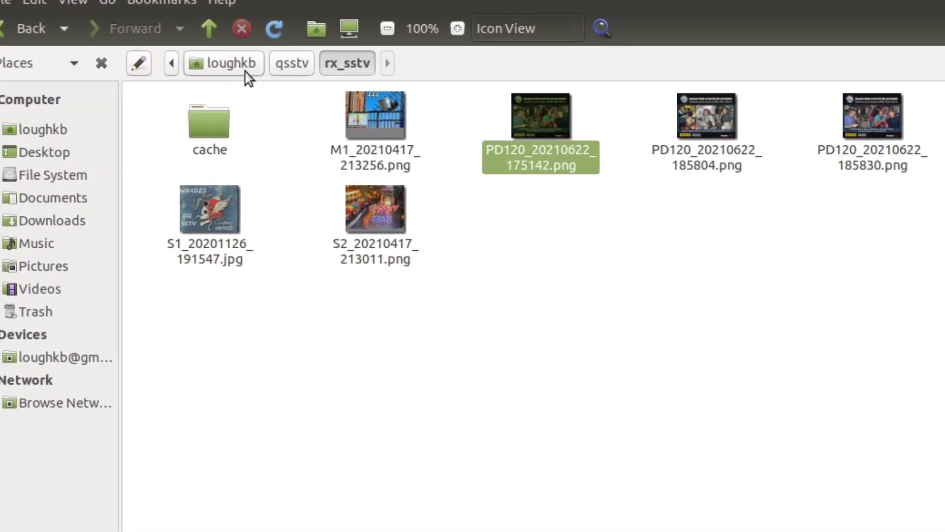
{"action": "left_click", "coordinate": [292, 64]}
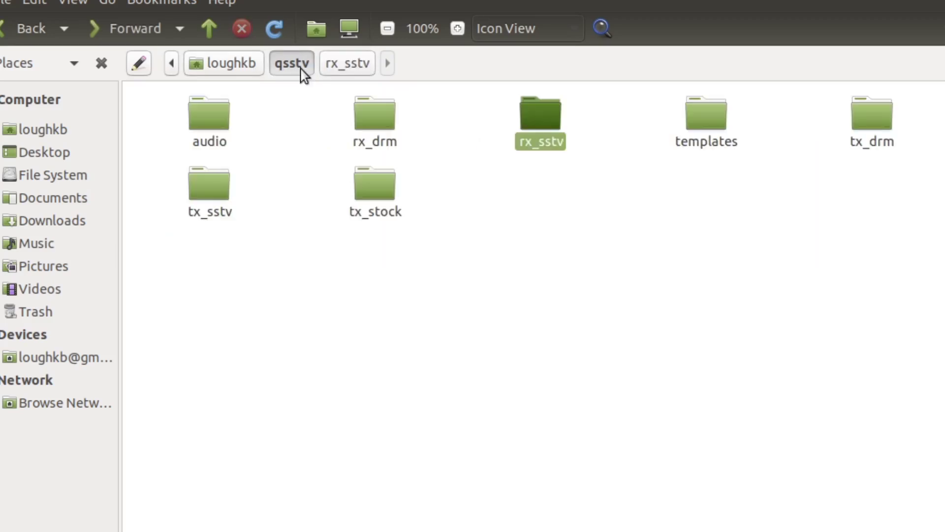
{"action": "left_click", "coordinate": [590, 230]}
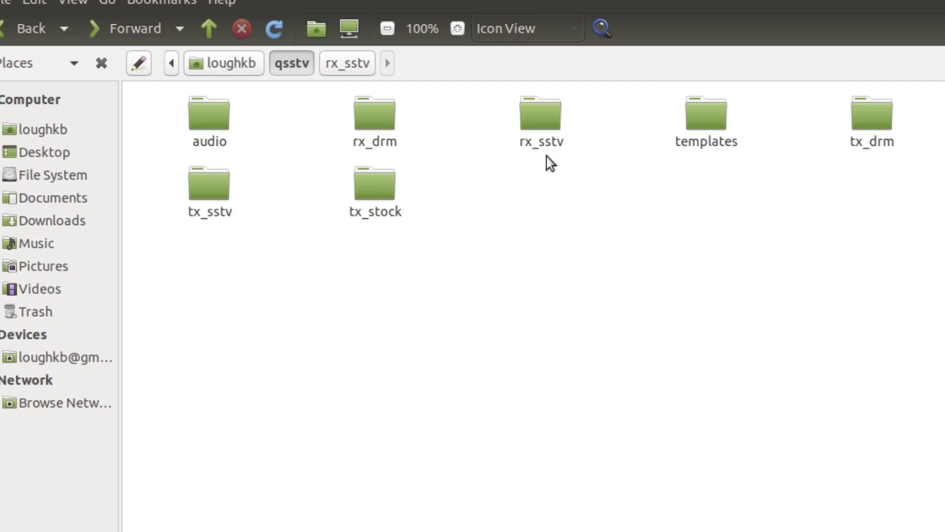
{"action": "double_click", "coordinate": [543, 112]}
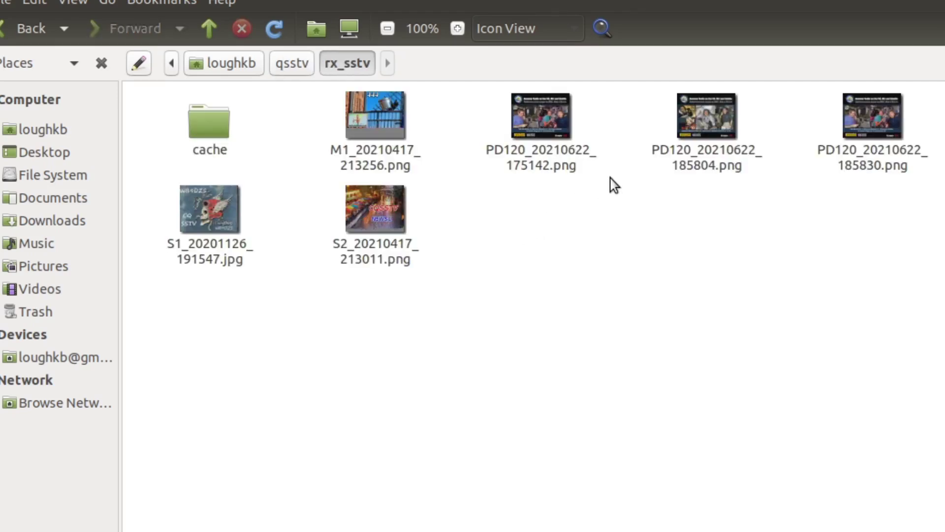
{"action": "double_click", "coordinate": [714, 120]}
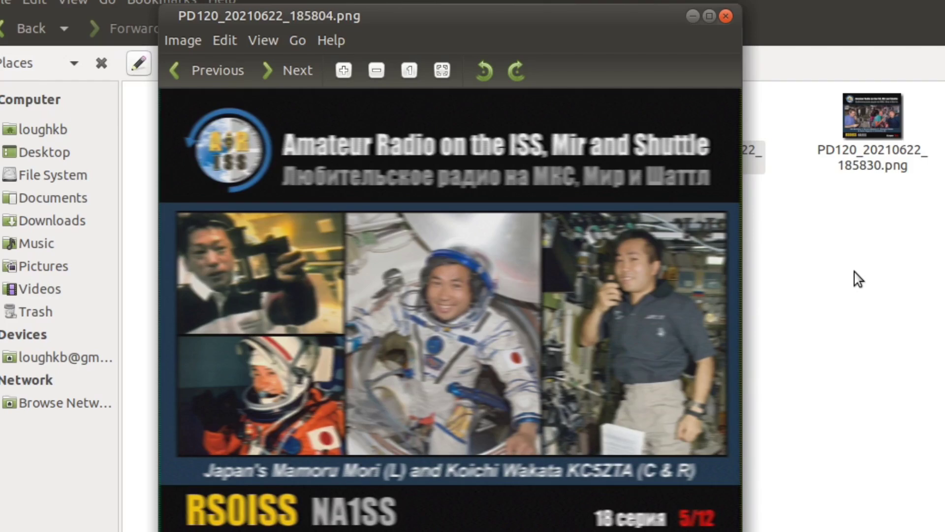
{"action": "left_click", "coordinate": [724, 17]}
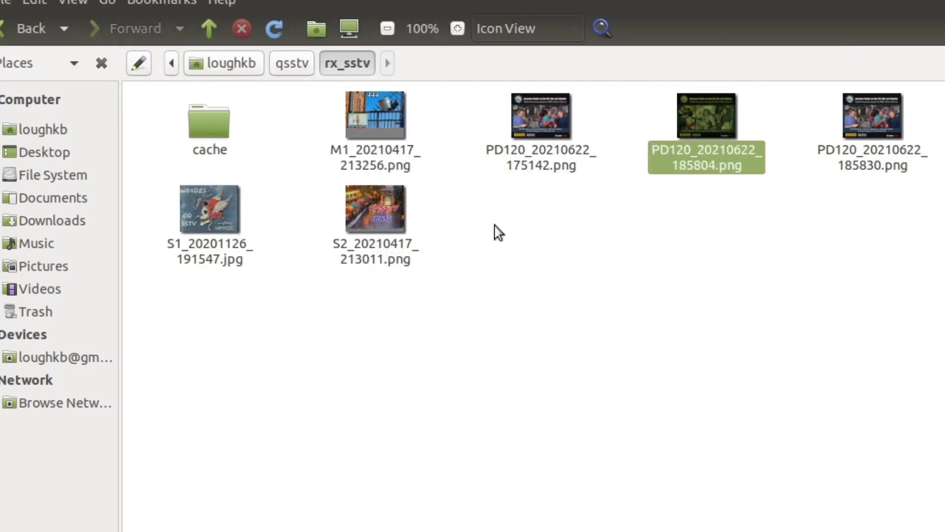